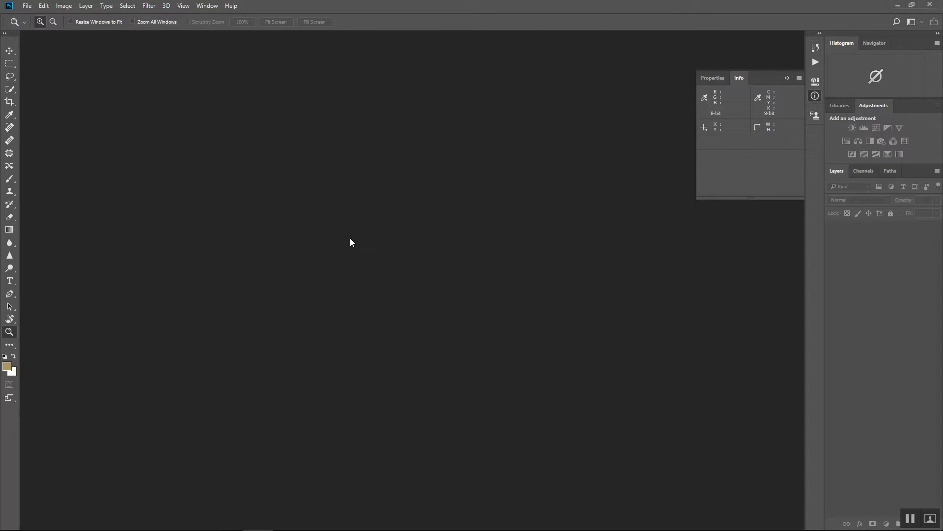
Open the bokeh photos 6J6A7049 and 6J6A7051 together from the Bokeh folder
{"action": "key", "text": "ctrl+o"}
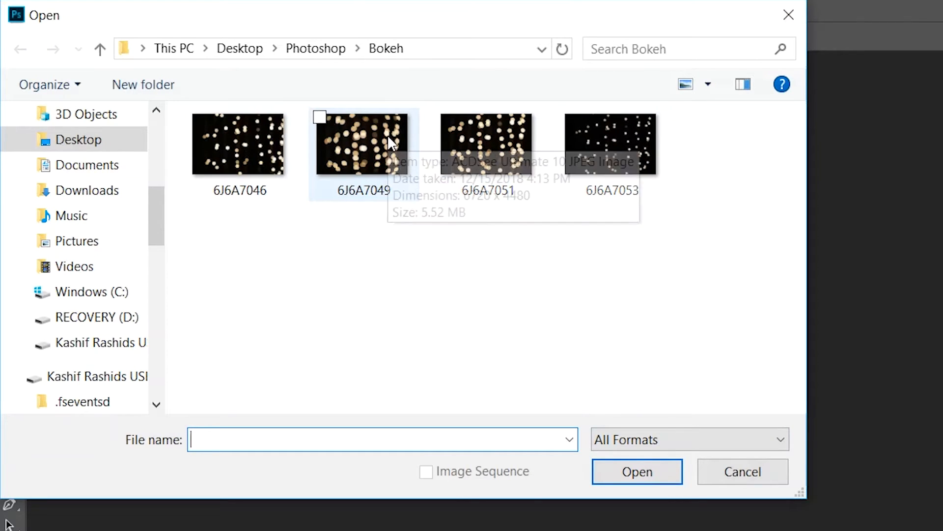
{"action": "left_click", "coordinate": [388, 137]}
{"action": "left_click", "coordinate": [518, 156], "text": "ctrl"}
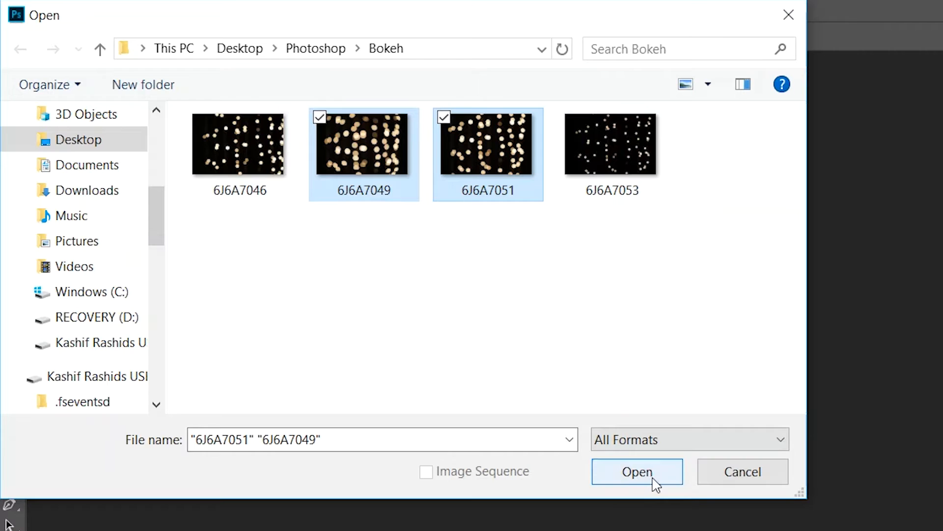
{"action": "left_click", "coordinate": [655, 482]}
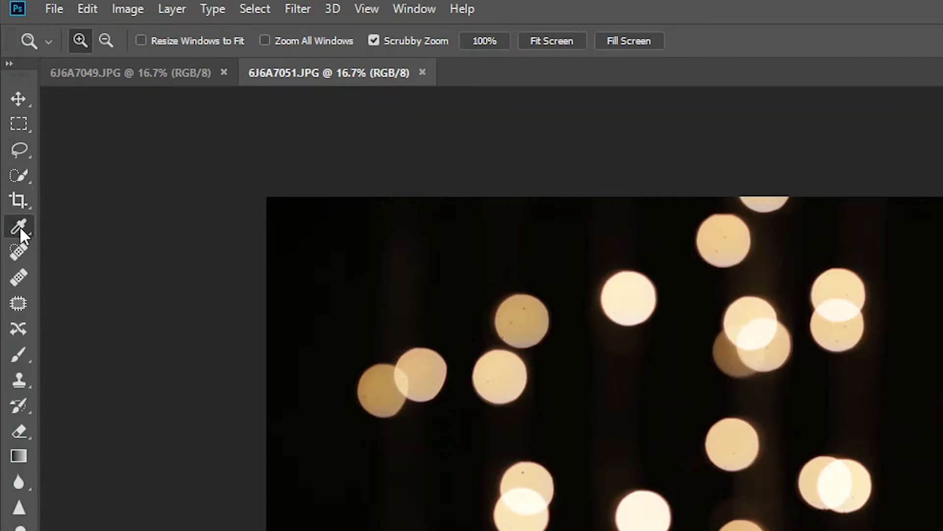
Choose the Eyedropper tool and add a Levels adjustment layer to 6J6A7051 with the black input level set to 25
{"action": "left_click", "coordinate": [19, 228]}
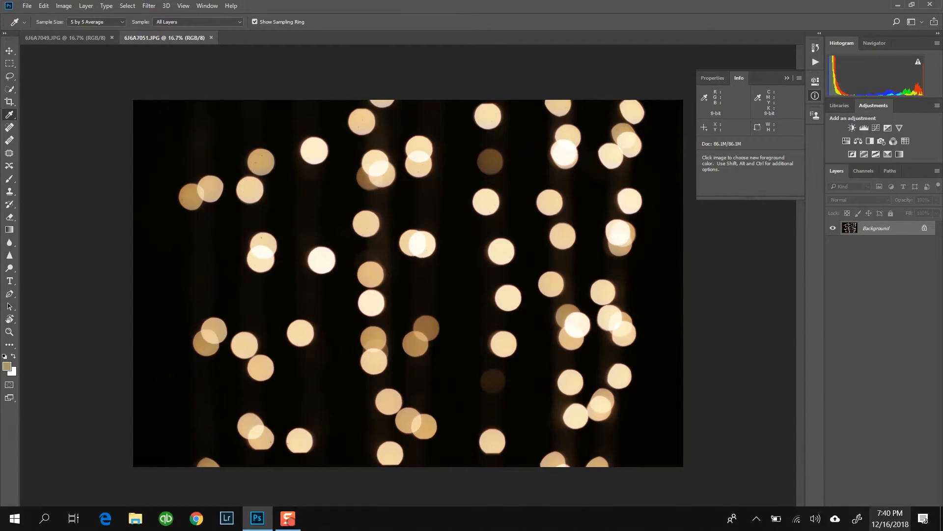
{"action": "left_click", "coordinate": [886, 524]}
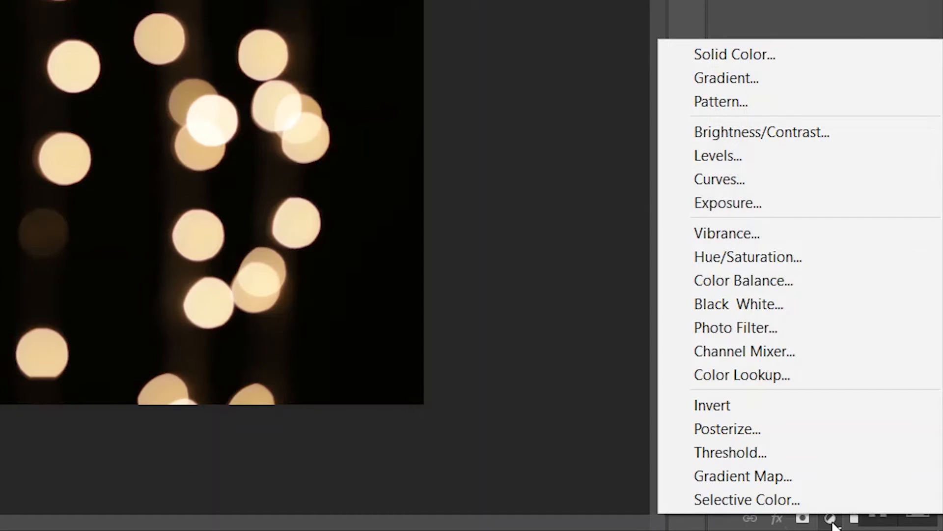
{"action": "left_click", "coordinate": [767, 155]}
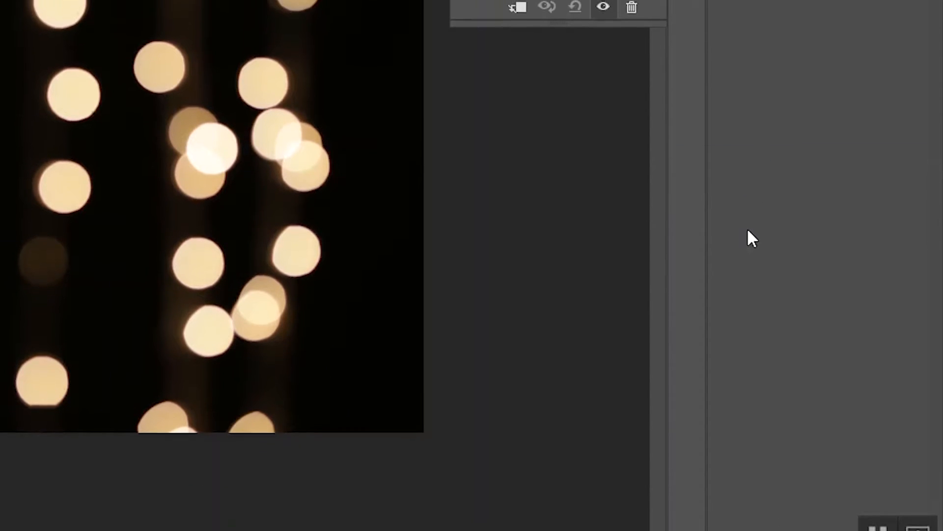
{"action": "left_click_drag", "start_coordinate": [487, 5], "coordinate": [496, 5]}
{"action": "left_click_drag", "start_coordinate": [495, 201], "coordinate": [500, 202]}
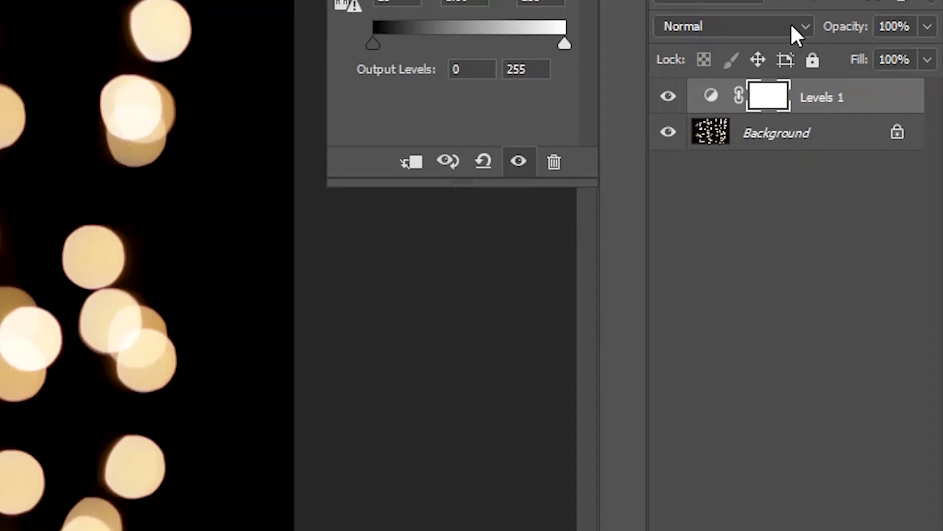
Set the Levels layer's blend mode to Luminosity and bring up the Info readouts to check the dark background
{"action": "left_click", "coordinate": [883, 200]}
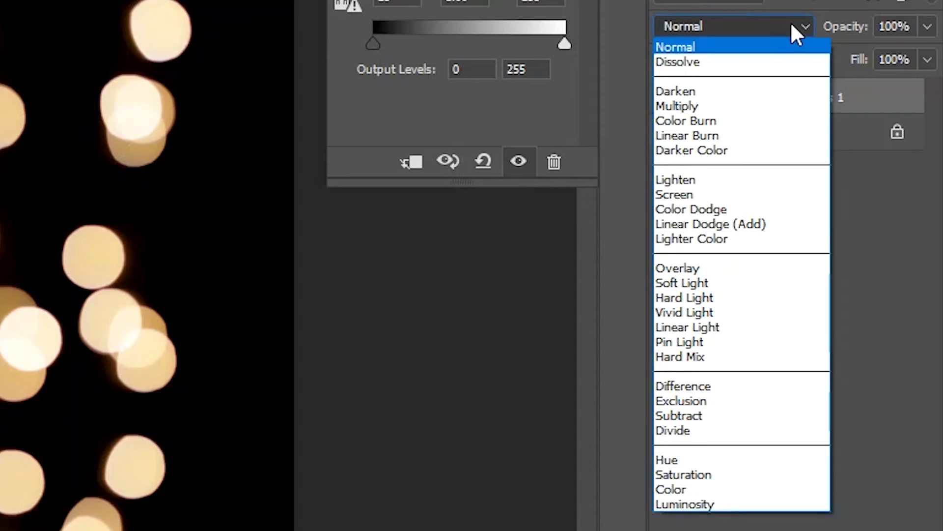
{"action": "left_click", "coordinate": [707, 503]}
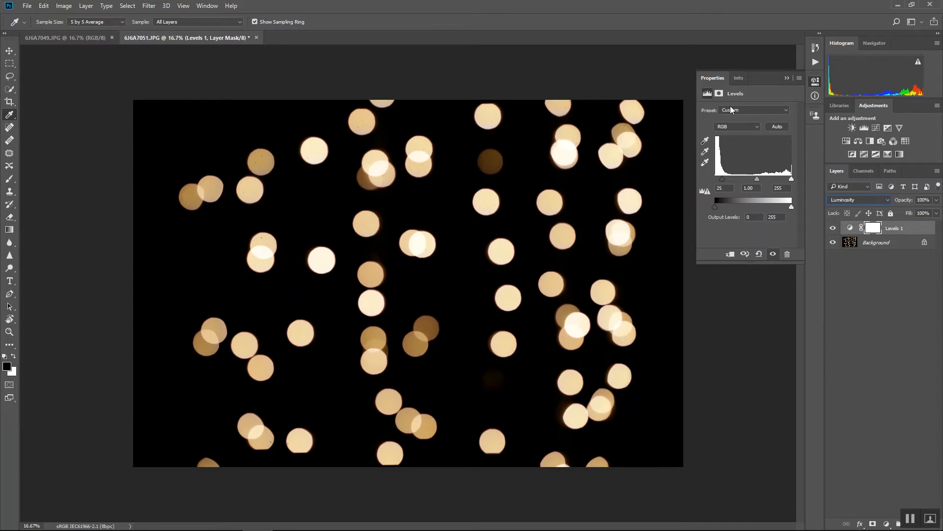
{"action": "left_click", "coordinate": [740, 80]}
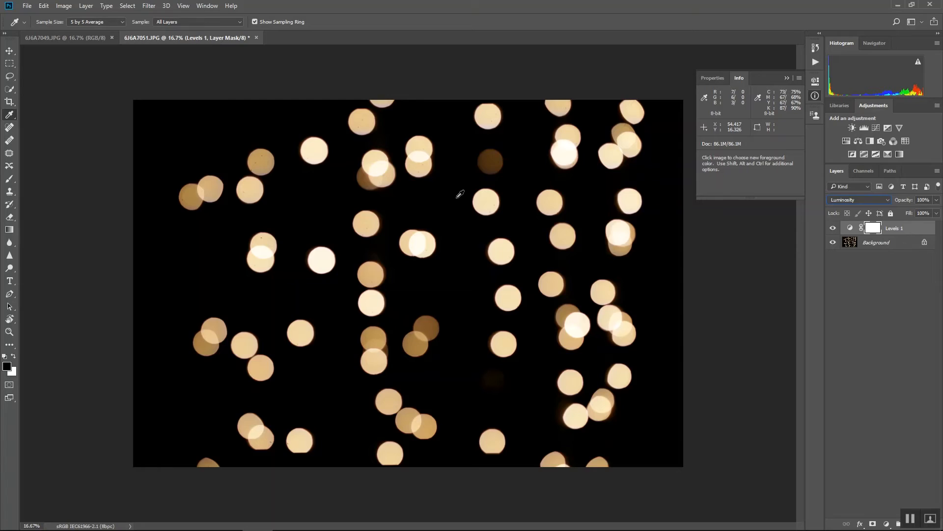
Merge the Levels layer with the Background, and save the two bokeh images as JPEGs named Bokeh 1 and Bokeh 2 at maximum quality
{"action": "left_click", "coordinate": [877, 242]}
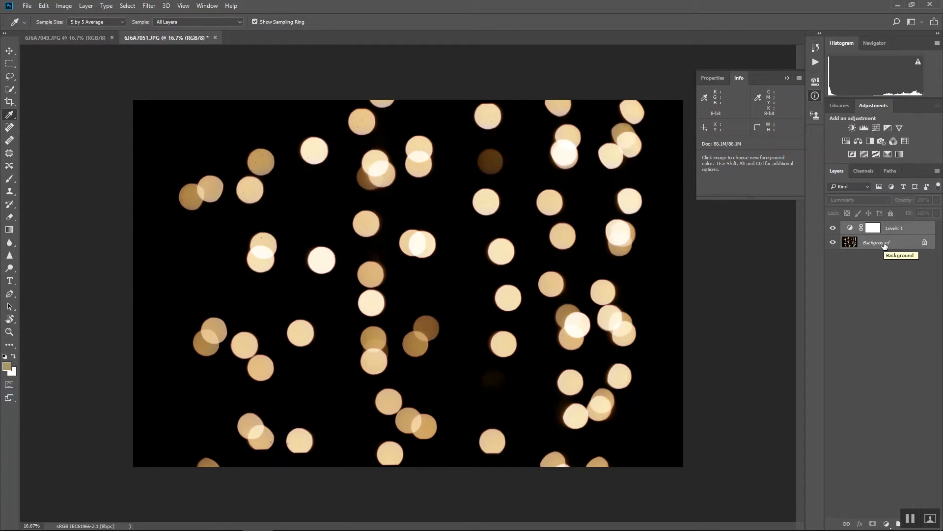
{"action": "right_click", "coordinate": [884, 245]}
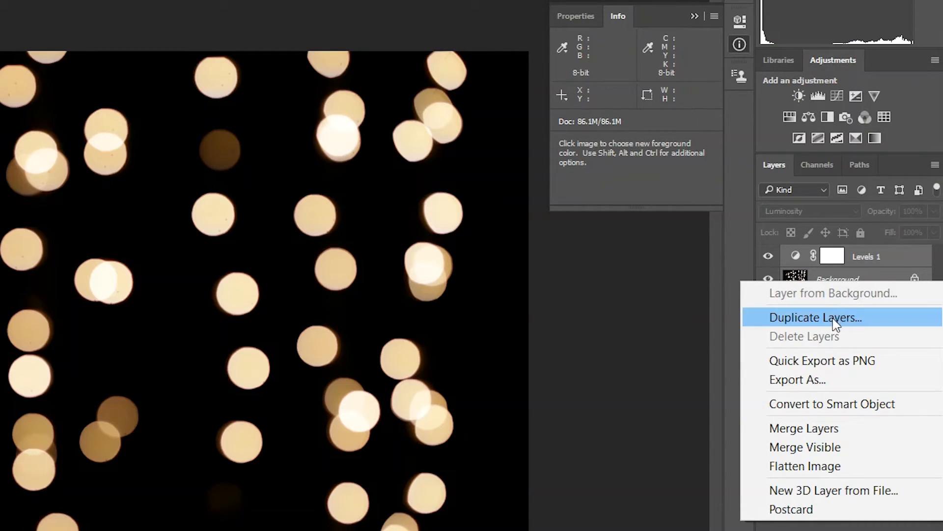
{"action": "left_click", "coordinate": [810, 447]}
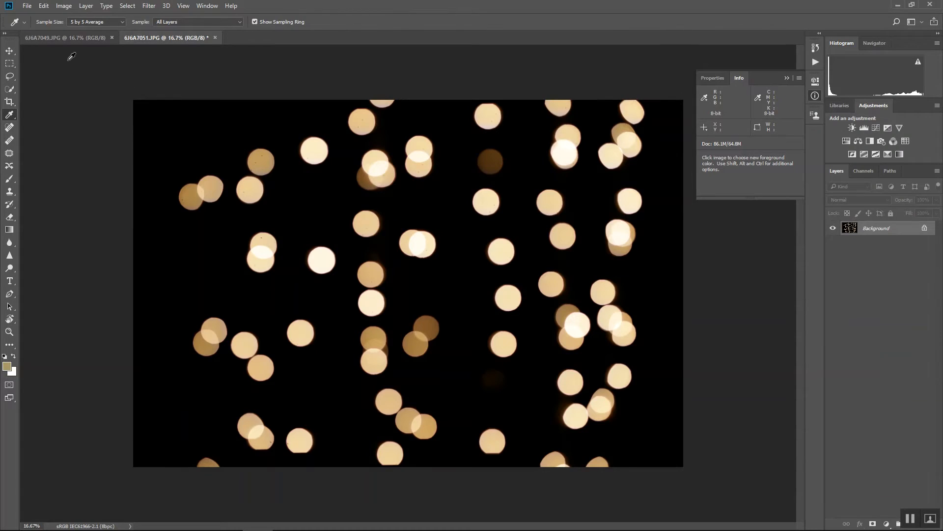
{"action": "left_click", "coordinate": [83, 37]}
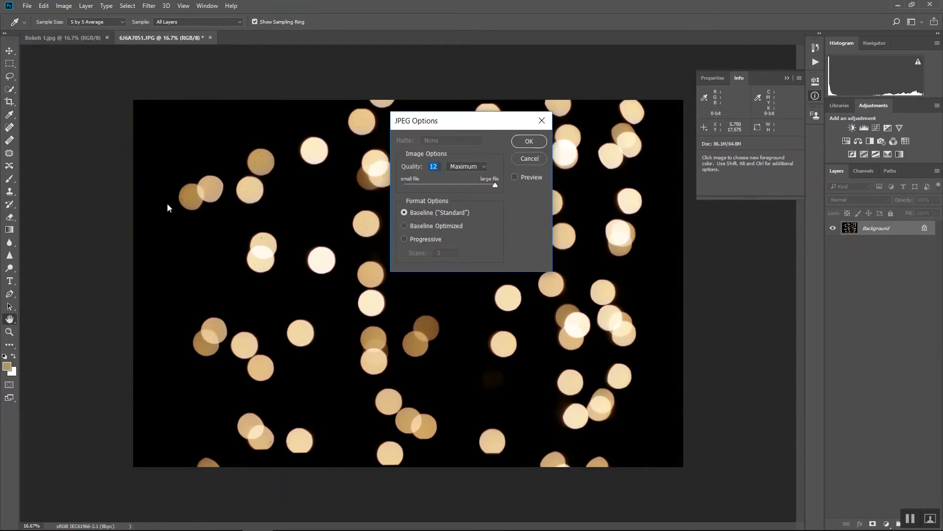
{"action": "key", "text": "Return"}
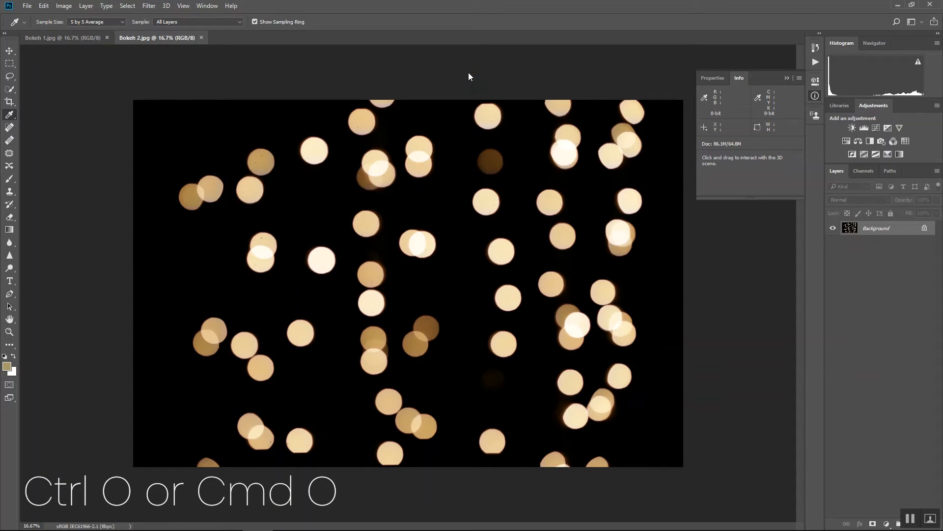
Open the bride portrait _X9A9857_8195 from the Photoshop folder
{"action": "key", "text": "ctrl+o"}
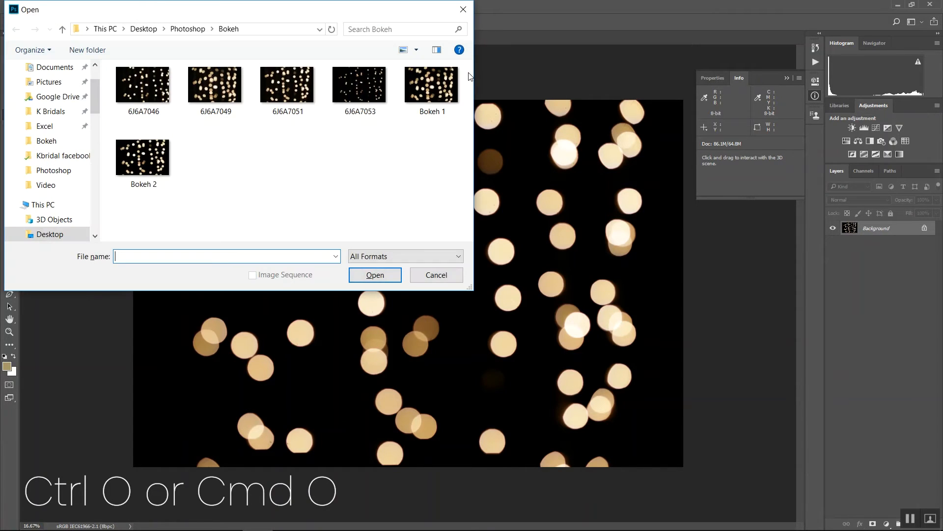
{"action": "left_click", "coordinate": [199, 28]}
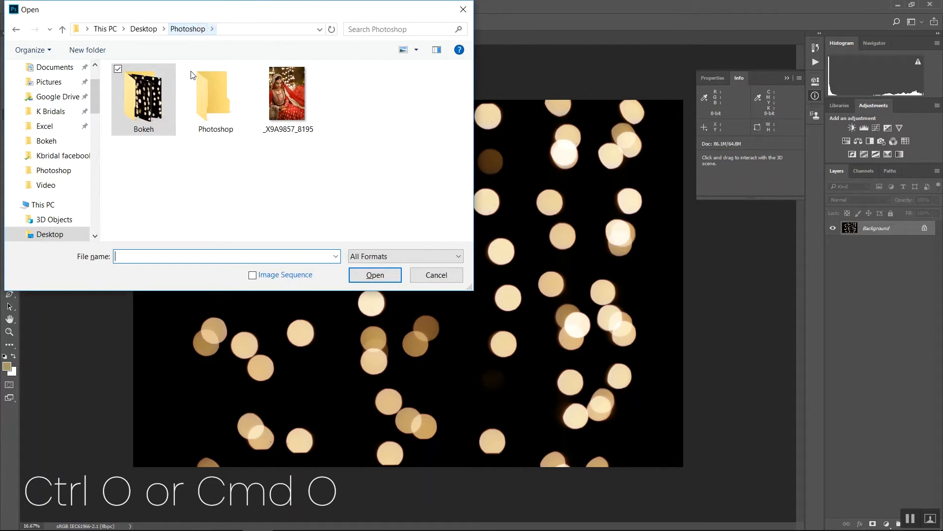
{"action": "double_click", "coordinate": [292, 102]}
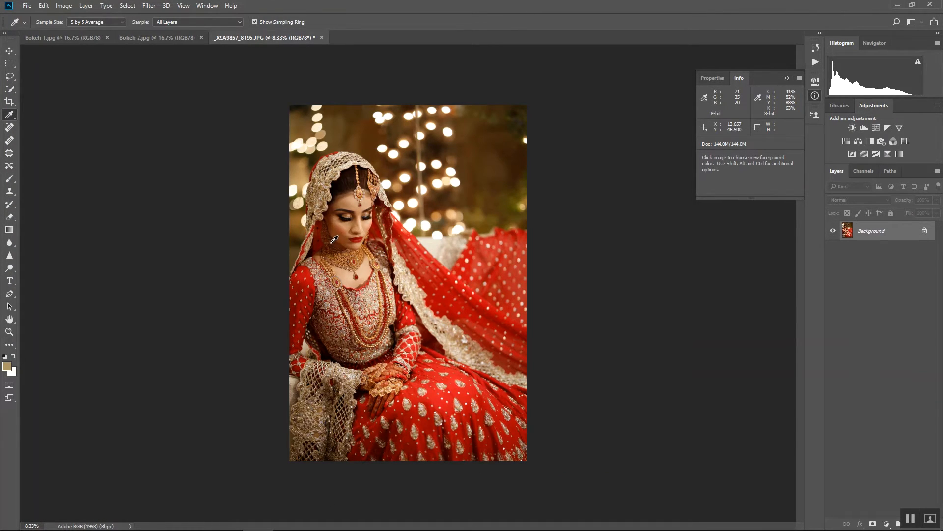
Copy the whole Bokeh 2 image and paste it into the bride portrait, accepting the color profile conversion
{"action": "left_click", "coordinate": [175, 39]}
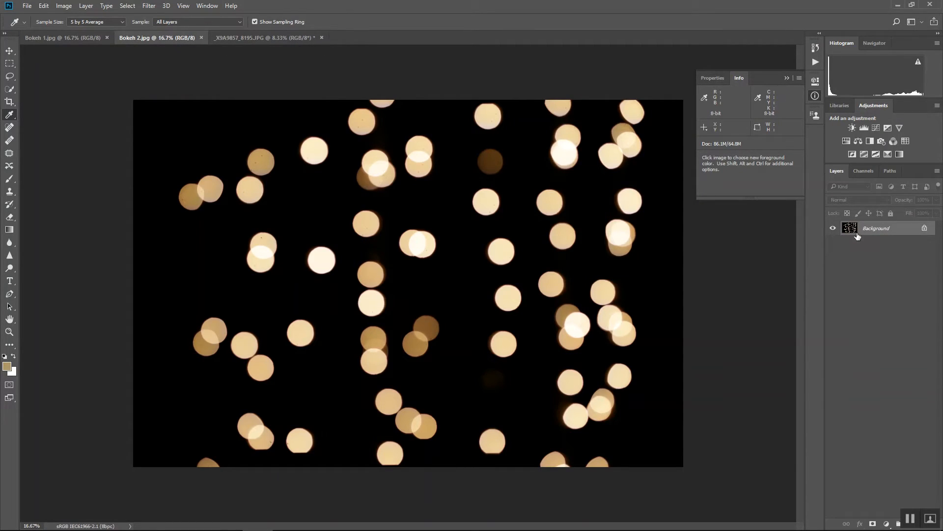
{"action": "key", "text": "ctrl+a"}
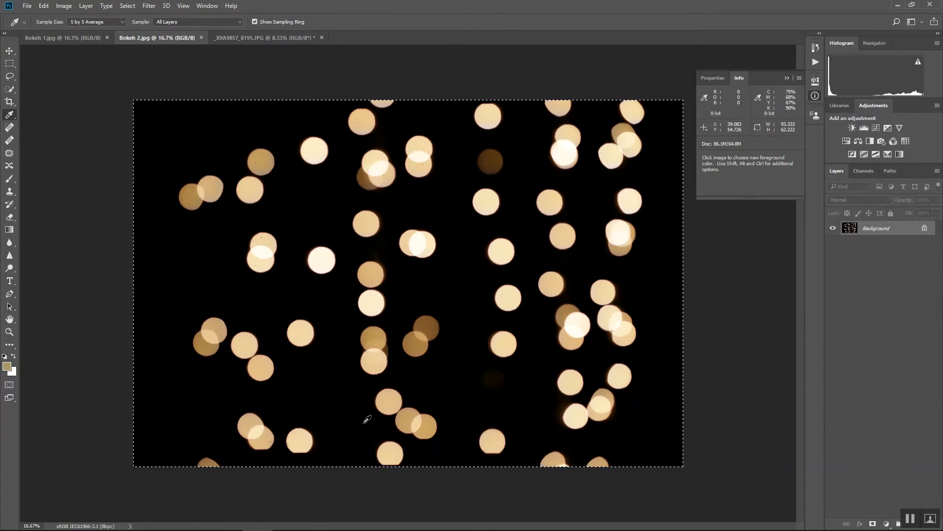
{"action": "key", "text": "ctrl+c"}
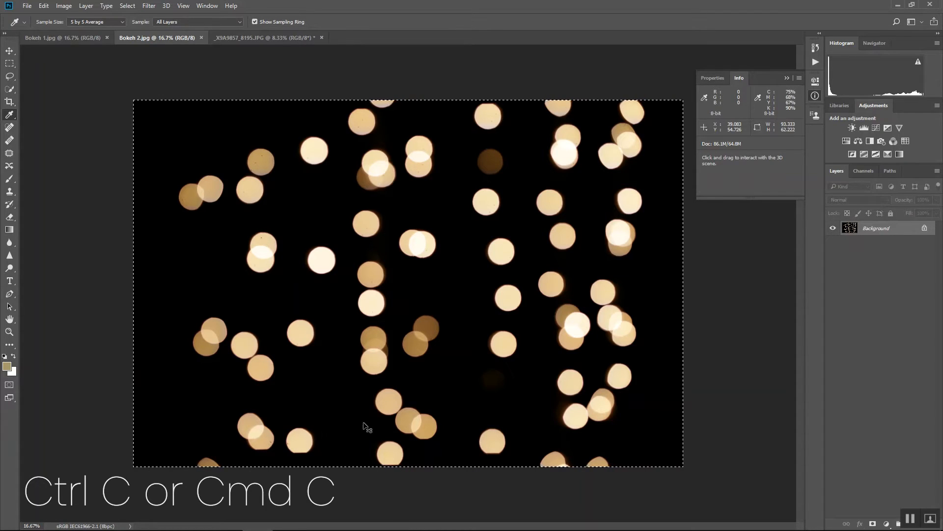
{"action": "left_click", "coordinate": [249, 38]}
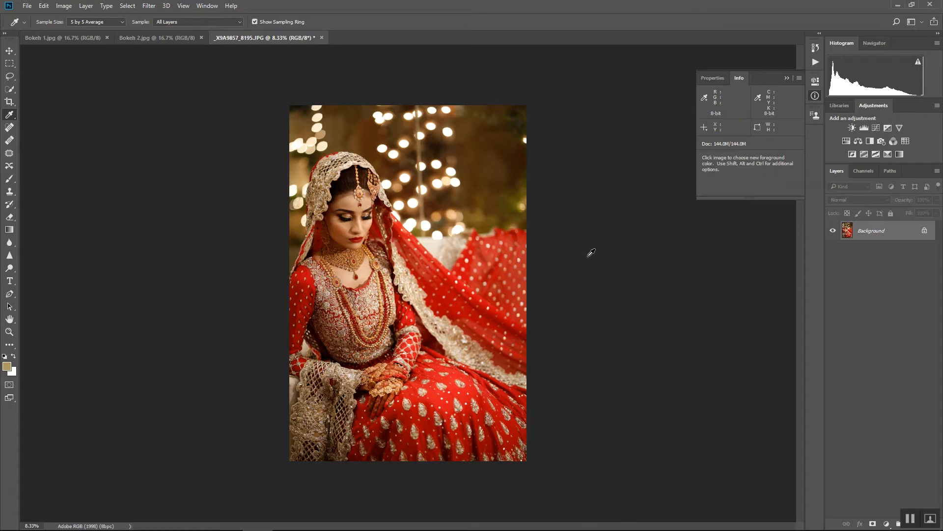
{"action": "key", "text": "ctrl+v"}
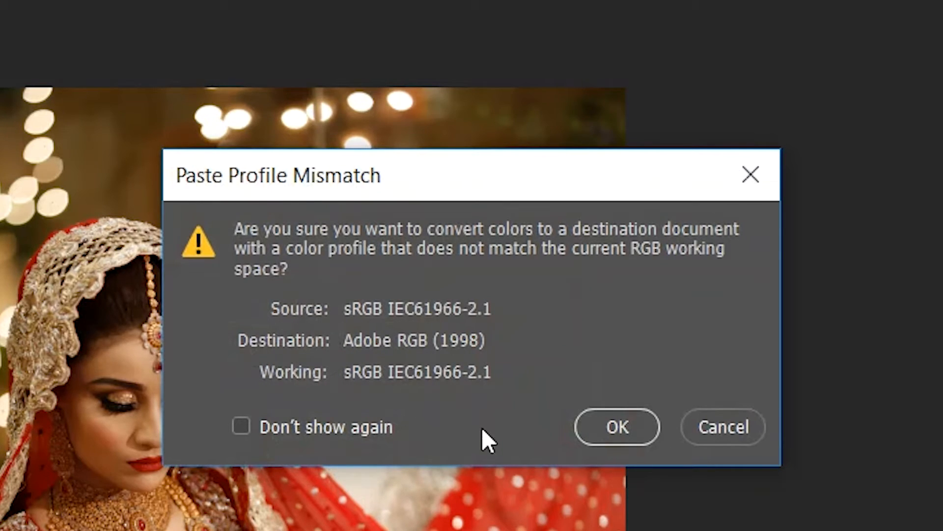
{"action": "left_click", "coordinate": [614, 435]}
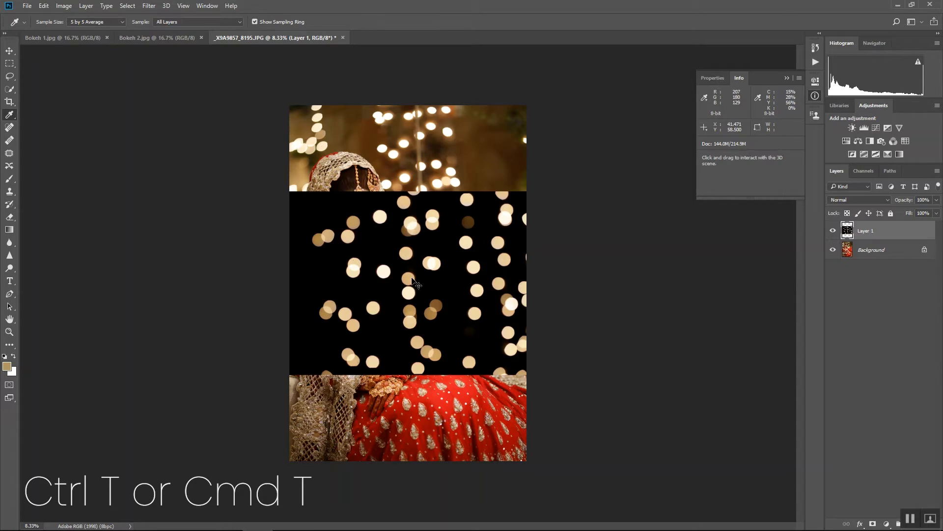
Free-transform the pasted Bokeh 2 layer, enlarging it and rotating it counterclockwise so it diagonally covers the lower-right part of the portrait
{"action": "key", "text": "ctrl+t"}
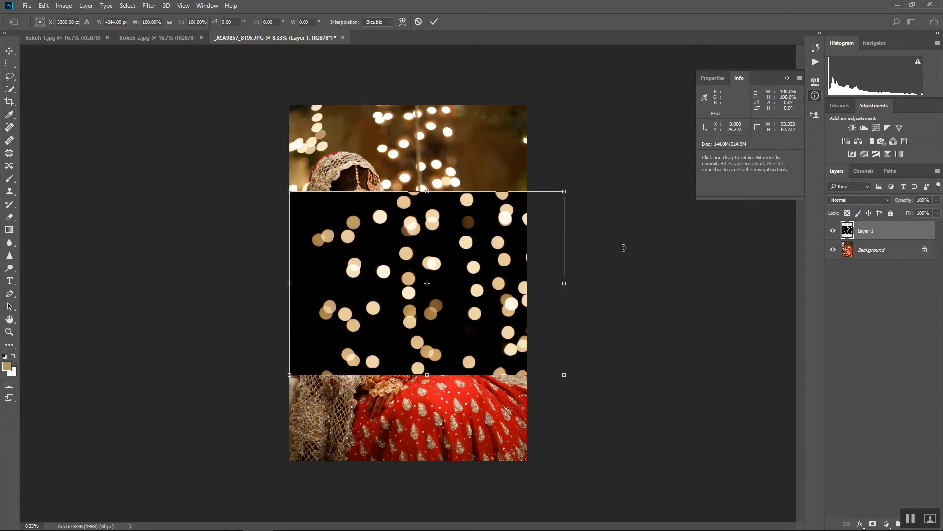
{"action": "left_click_drag", "start_coordinate": [601, 186], "coordinate": [539, 89]}
{"action": "left_click_drag", "start_coordinate": [502, 139], "coordinate": [570, 68]}
{"action": "left_click_drag", "start_coordinate": [558, 239], "coordinate": [617, 207]}
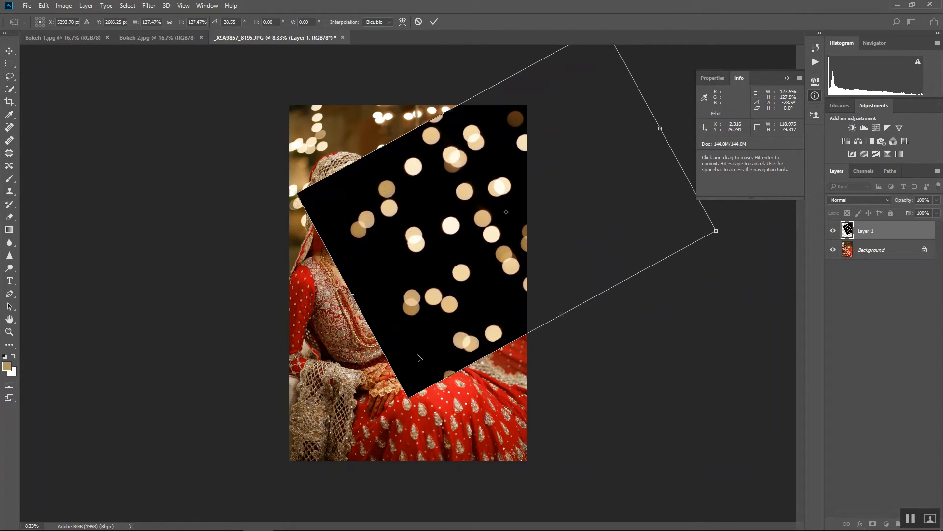
{"action": "left_click_drag", "start_coordinate": [407, 399], "coordinate": [386, 442]}
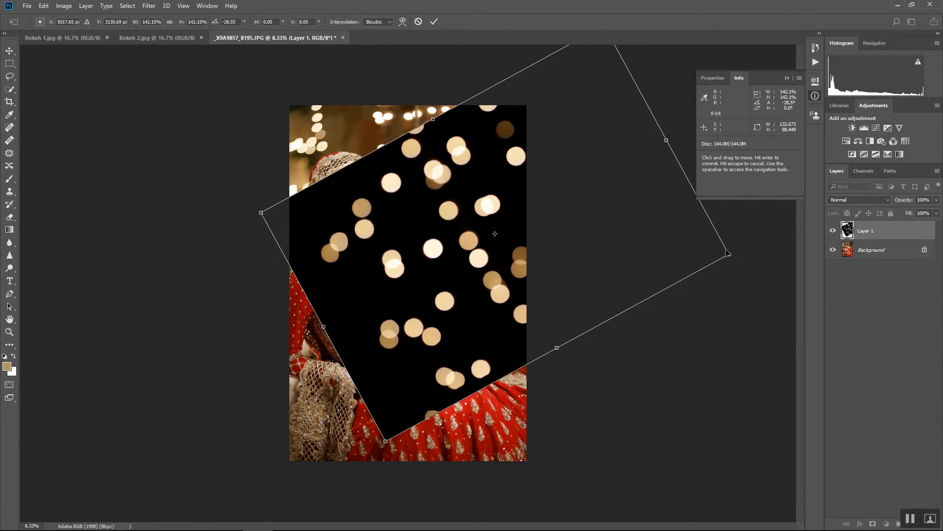
{"action": "left_click_drag", "start_coordinate": [729, 255], "coordinate": [732, 317]}
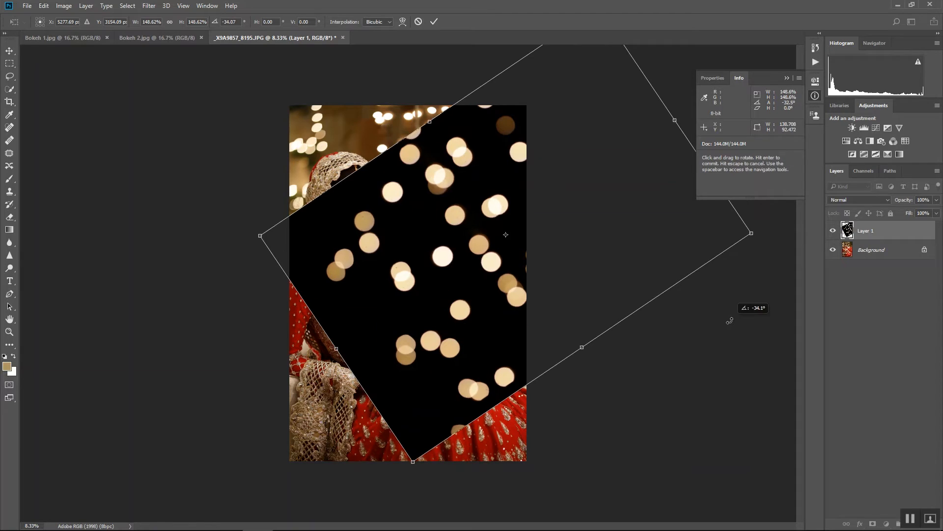
{"action": "left_click_drag", "start_coordinate": [631, 238], "coordinate": [664, 302]}
{"action": "left_click_drag", "start_coordinate": [776, 250], "coordinate": [726, 201]}
{"action": "left_click_drag", "start_coordinate": [608, 244], "coordinate": [595, 229]}
{"action": "key", "text": "Return"}
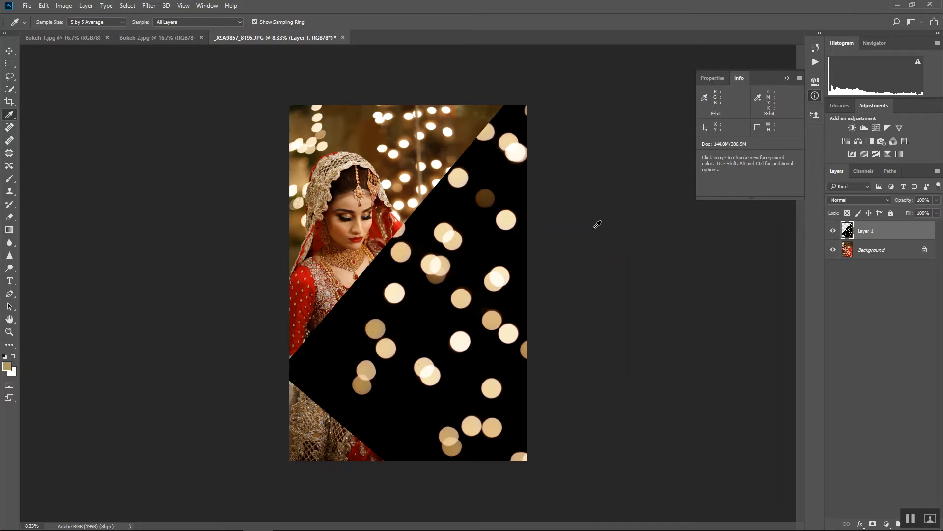
Paste the whole Bokeh 1 image into the bride portrait as a new layer, accepting the profile conversion, and move it toward the portrait's lower-left corner
{"action": "left_click", "coordinate": [67, 37]}
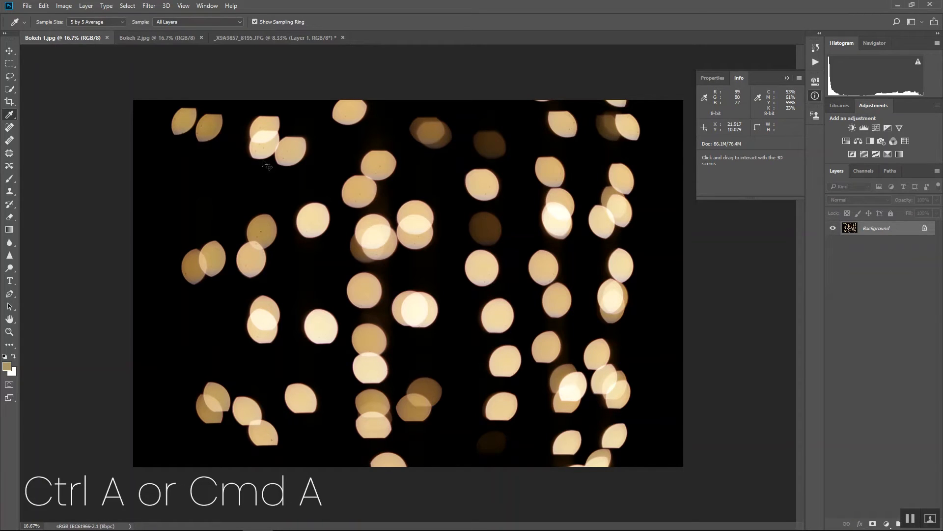
{"action": "key", "text": "ctrl+a"}
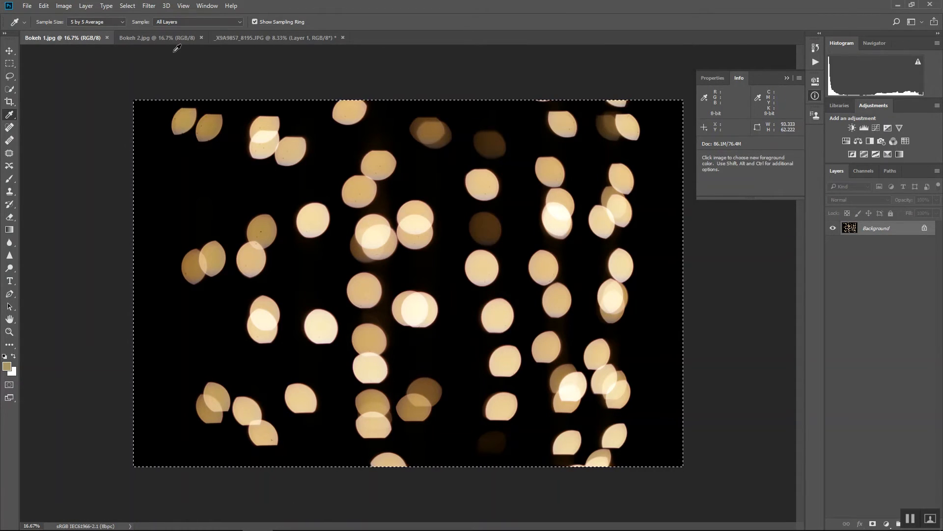
{"action": "key", "text": "ctrl+c"}
{"action": "left_click", "coordinate": [267, 41]}
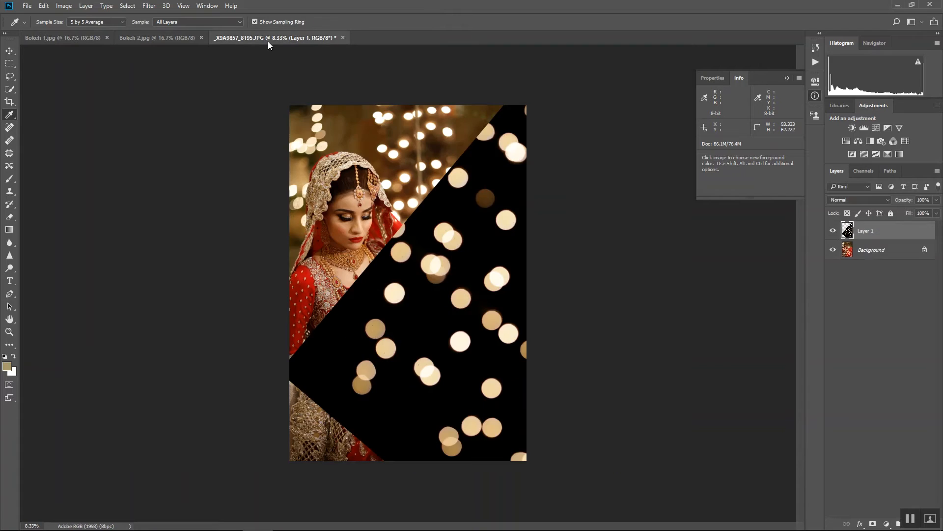
{"action": "key", "text": "ctrl+v"}
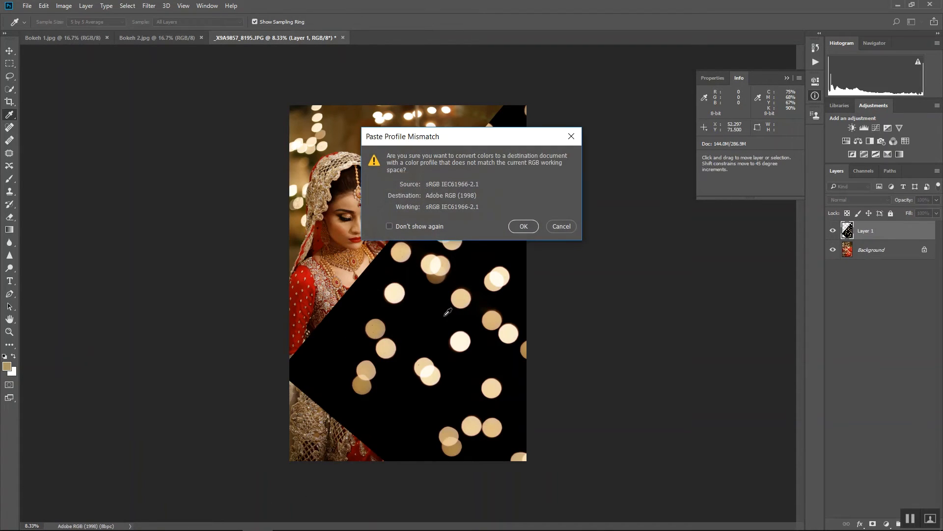
{"action": "left_click", "coordinate": [523, 226]}
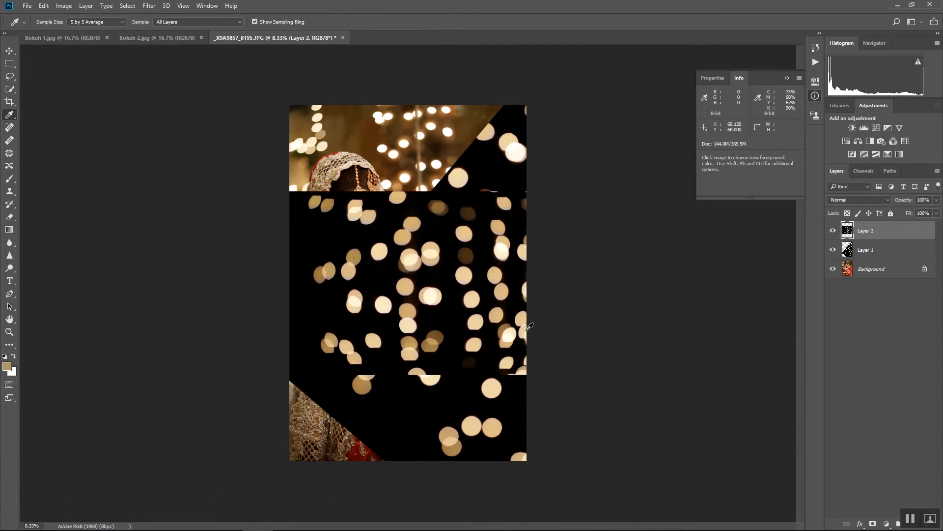
{"action": "left_click_drag", "start_coordinate": [472, 254], "coordinate": [430, 320]}
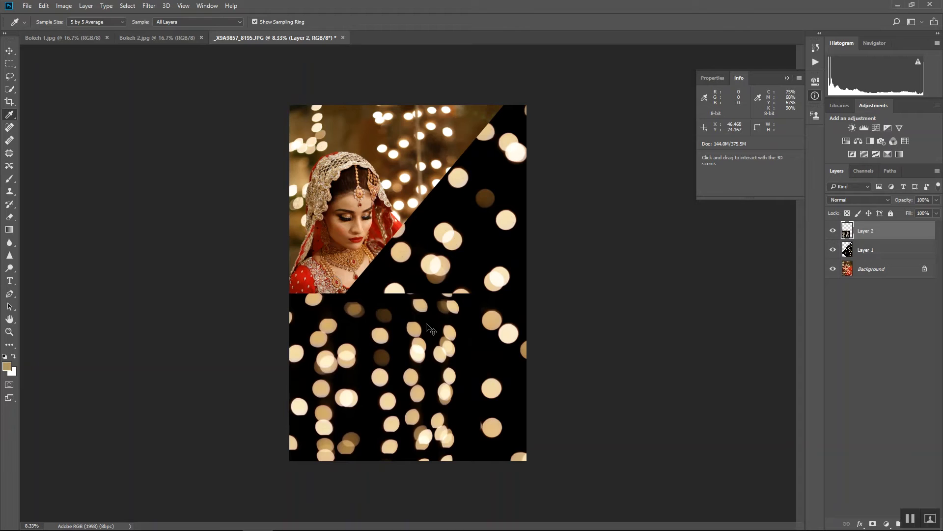
Free-transform Layer 2, scaling it to about 147% and rotating it clockwise so it diagonally covers the portrait's lower part
{"action": "key", "text": "ctrl+t"}
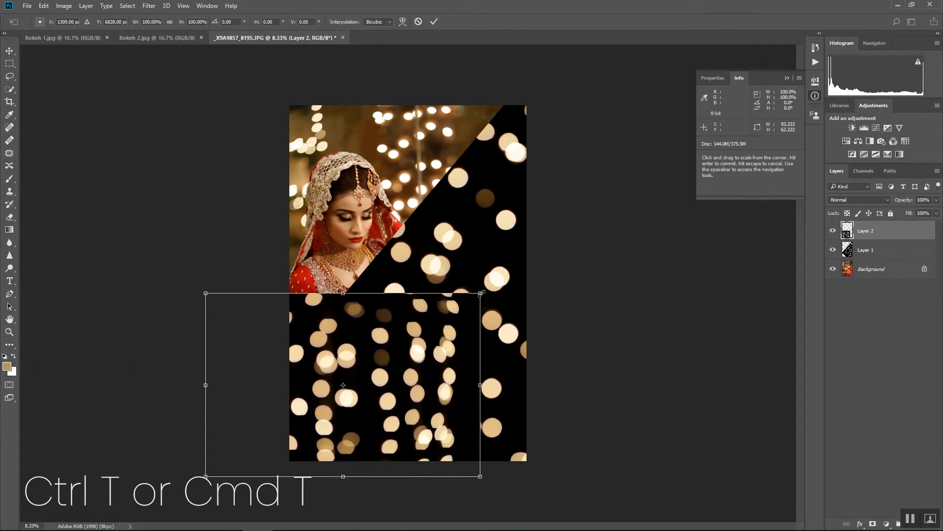
{"action": "left_click_drag", "start_coordinate": [482, 293], "coordinate": [611, 207]}
{"action": "left_click_drag", "start_coordinate": [635, 248], "coordinate": [659, 422]}
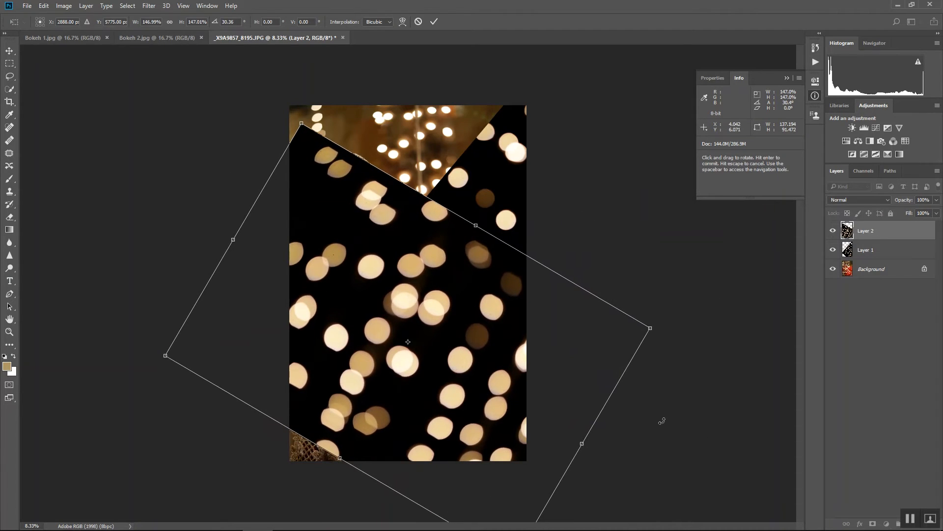
{"action": "left_click_drag", "start_coordinate": [577, 350], "coordinate": [530, 387]}
{"action": "left_click_drag", "start_coordinate": [666, 369], "coordinate": [659, 320]}
{"action": "mouse_move", "coordinate": [533, 375]}
{"action": "left_mouse_down"}
{"action": "mouse_move", "coordinate": [526, 351]}
{"action": "mouse_move", "coordinate": [522, 366]}
{"action": "left_mouse_up"}
{"action": "key", "text": "Return"}
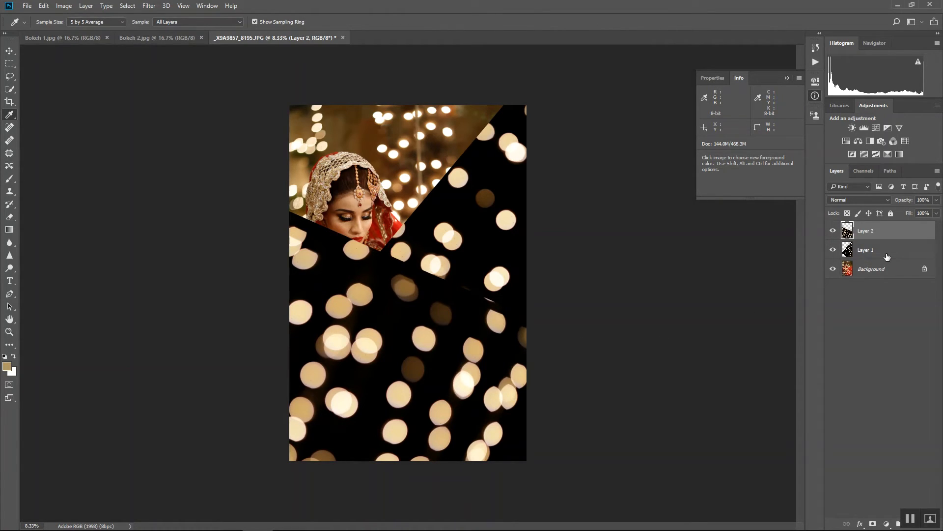
Set the blend mode of both bokeh layers, Layer 1 and Layer 2, to Screen
{"action": "left_click", "coordinate": [868, 251]}
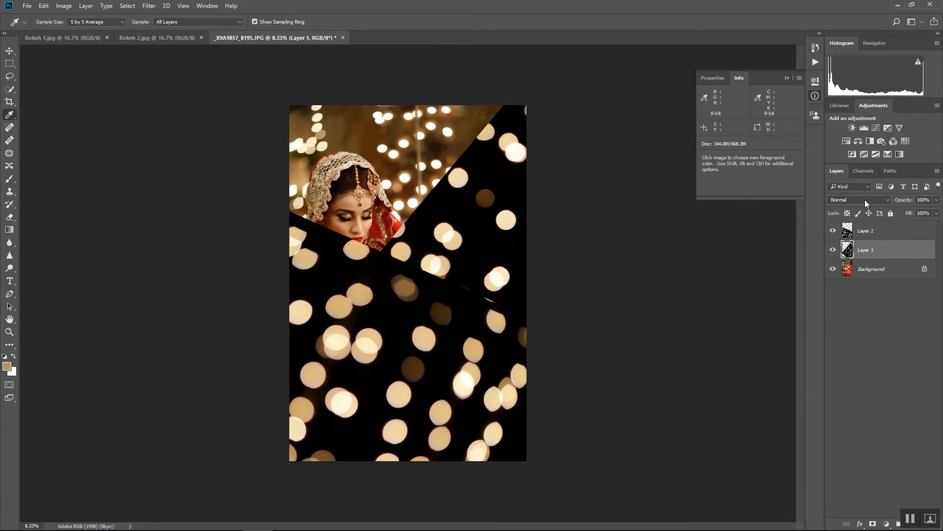
{"action": "left_click", "coordinate": [870, 199]}
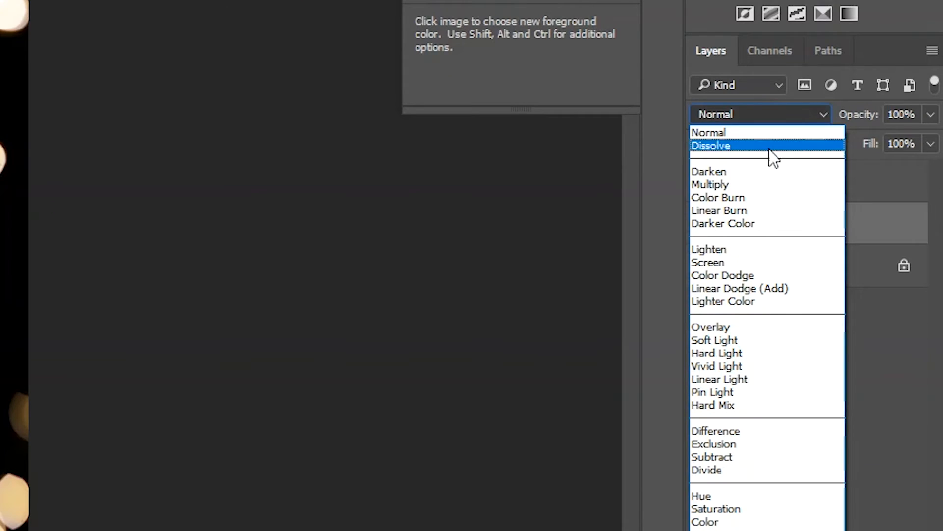
{"action": "left_click", "coordinate": [731, 261]}
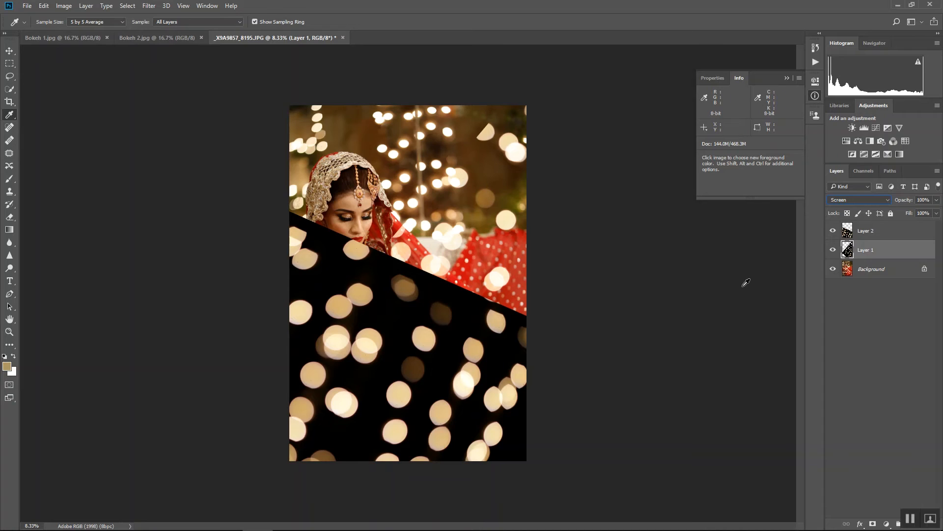
{"action": "left_click", "coordinate": [882, 233]}
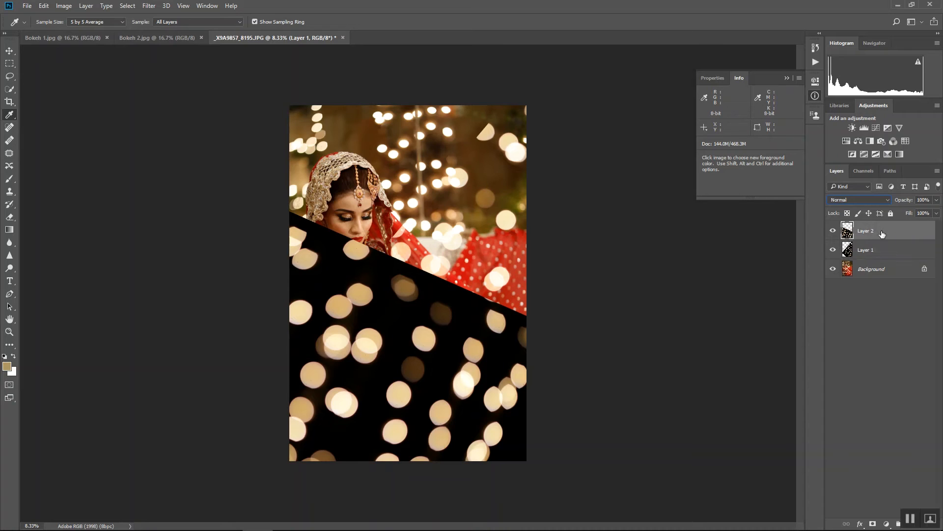
{"action": "left_click", "coordinate": [870, 199]}
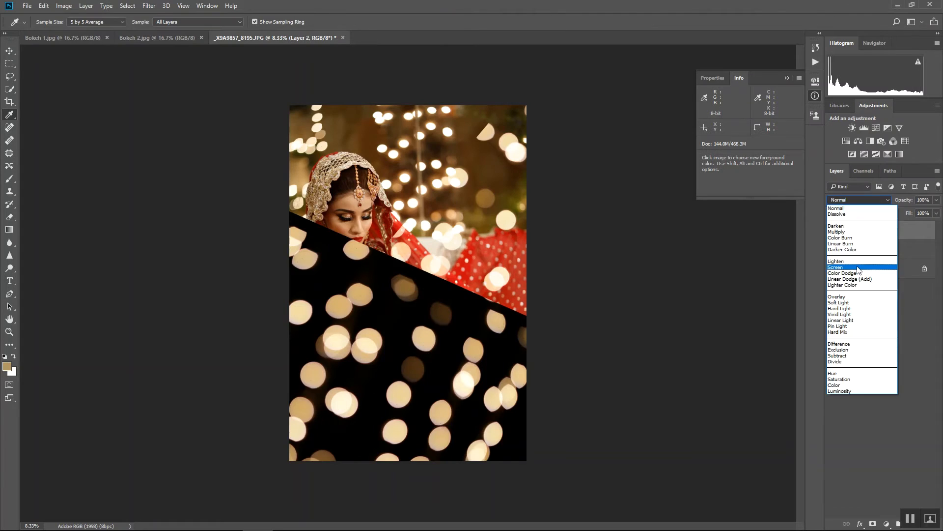
{"action": "left_click", "coordinate": [757, 262]}
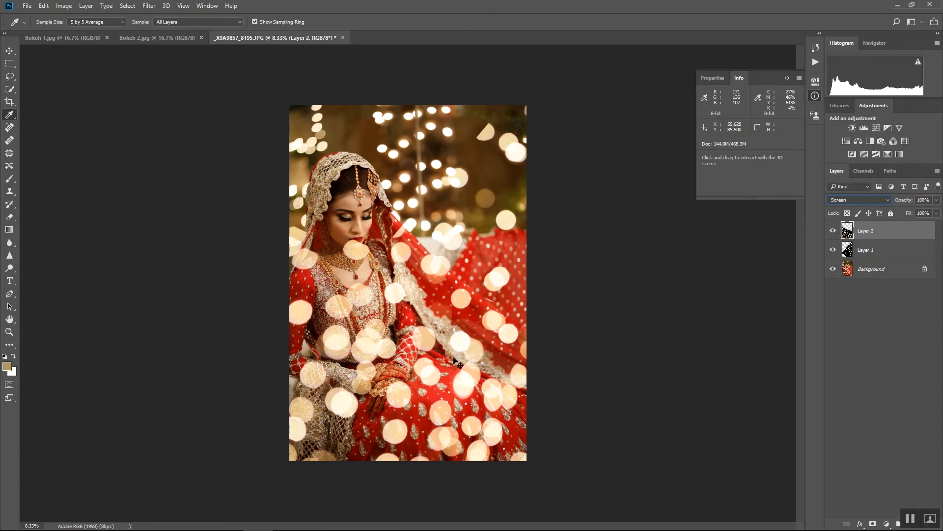
Free-transform Layer 2 down and left so its bokeh clears the bride's face, and nudge Layer 1 slightly to the right
{"action": "key", "text": "ctrl+t"}
{"action": "mouse_move", "coordinate": [444, 308]}
{"action": "left_mouse_down"}
{"action": "mouse_move", "coordinate": [456, 292]}
{"action": "mouse_move", "coordinate": [445, 319]}
{"action": "left_mouse_up"}
{"action": "key", "text": "Return"}
{"action": "left_click", "coordinate": [858, 250]}
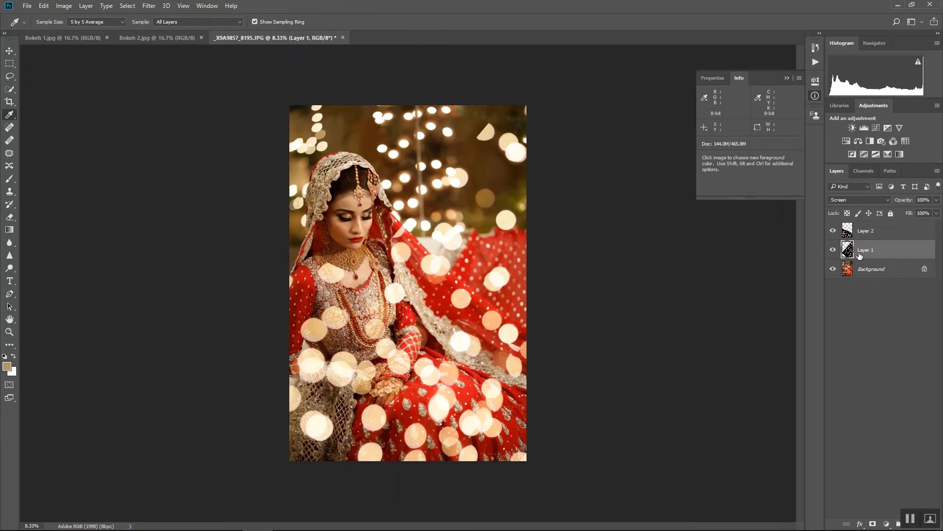
{"action": "key", "text": "ctrl+t"}
{"action": "left_click_drag", "start_coordinate": [562, 270], "coordinate": [570, 265]}
{"action": "key", "text": "Return"}
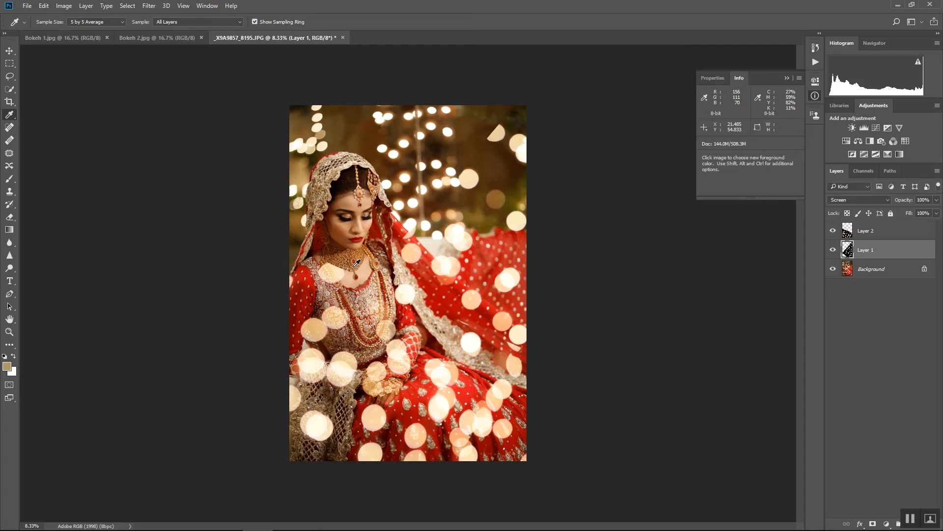
Erase the bokeh circle over the bride's neckline on Layer 2 using a 600 px eraser
{"action": "key", "text": "z"}
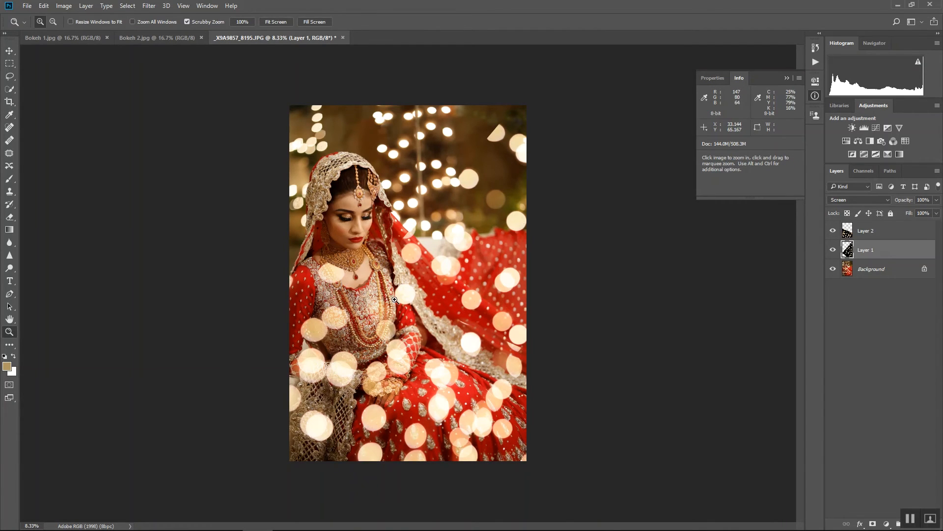
{"action": "left_click_drag", "start_coordinate": [395, 300], "coordinate": [422, 302]}
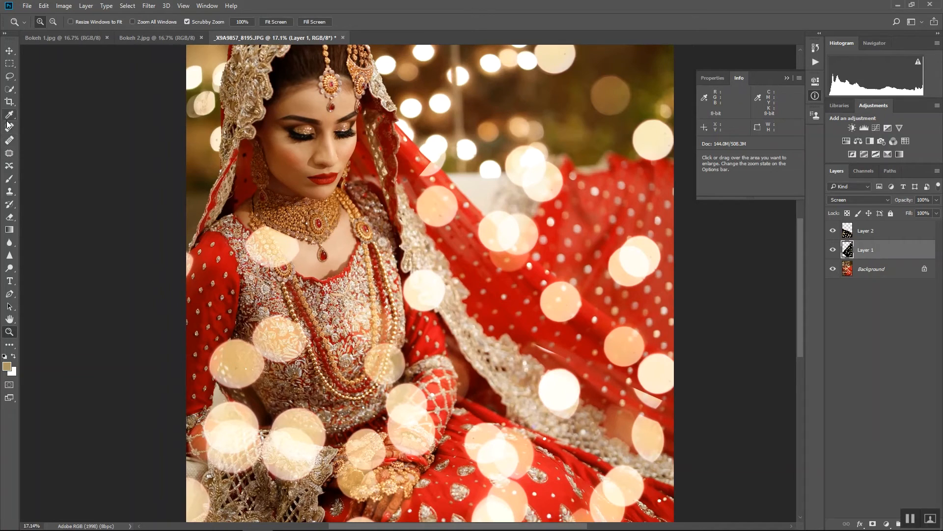
{"action": "left_click", "coordinate": [10, 217]}
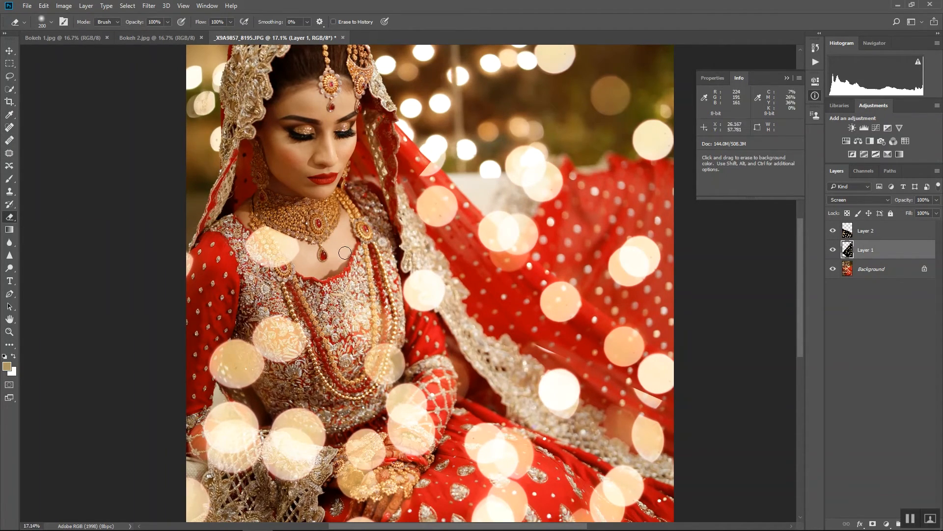
{"action": "key", "text": "bracketright"}
{"action": "key", "text": "bracketright"}
{"action": "key", "text": "bracketright"}
{"action": "key", "text": "bracketright"}
{"action": "left_click", "coordinate": [882, 232]}
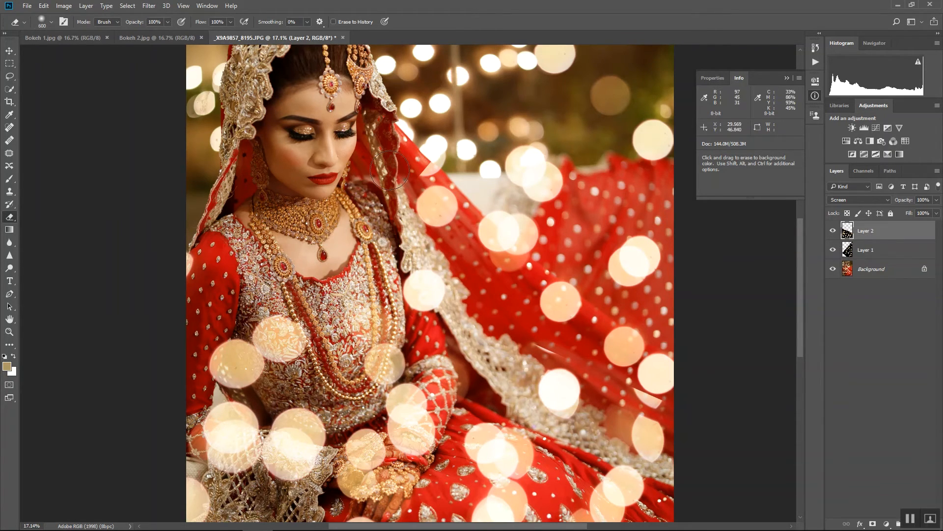
Erase the cut-off bokeh fragments beside the bride's veil and in the upper-right background, working on Layer 1
{"action": "left_click_drag", "start_coordinate": [444, 156], "coordinate": [423, 163]}
{"action": "left_click", "coordinate": [847, 252]}
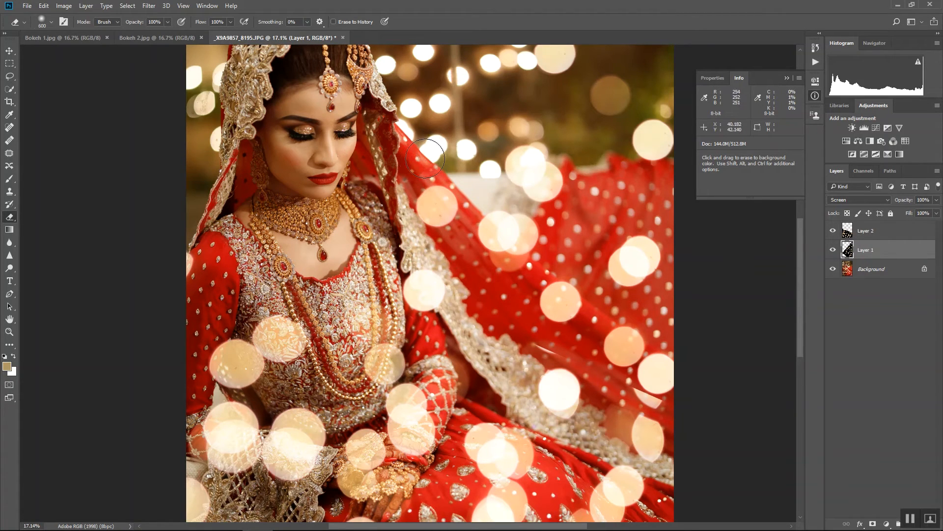
{"action": "left_click_drag", "start_coordinate": [425, 158], "coordinate": [419, 159]}
{"action": "left_click_drag", "start_coordinate": [453, 120], "coordinate": [367, 300]}
{"action": "mouse_move", "coordinate": [509, 151]}
{"action": "left_mouse_down"}
{"action": "mouse_move", "coordinate": [522, 137]}
{"action": "mouse_move", "coordinate": [510, 162]}
{"action": "mouse_move", "coordinate": [526, 122]}
{"action": "mouse_move", "coordinate": [516, 142]}
{"action": "left_mouse_up"}
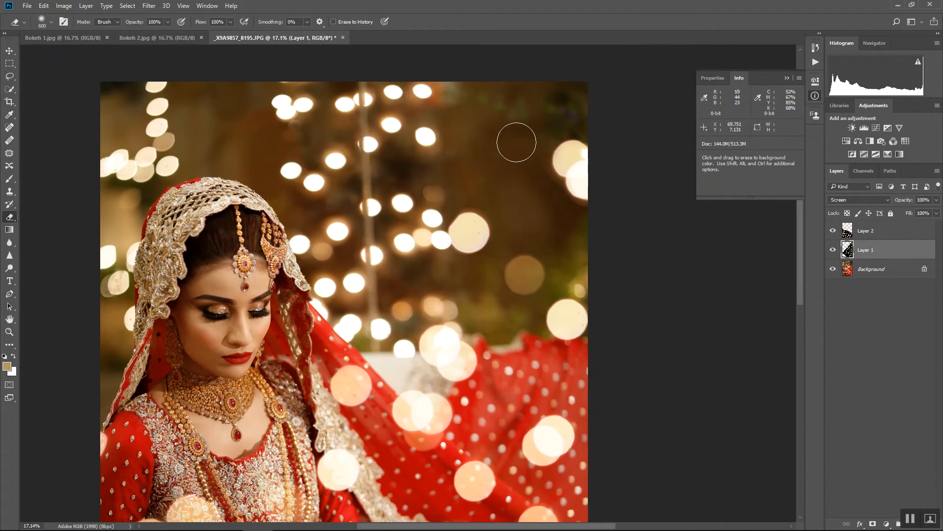
Erase distracting bokeh circles over the lower-right part of the skirt, first on Layer 1 and then on Layer 2
{"action": "key", "text": "z"}
{"action": "left_click_drag", "start_coordinate": [341, 279], "coordinate": [305, 288]}
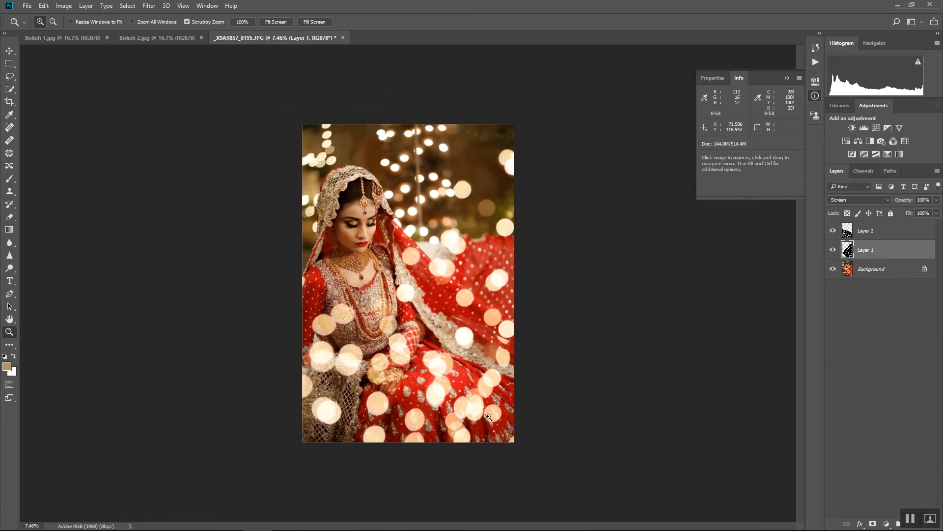
{"action": "left_click_drag", "start_coordinate": [460, 358], "coordinate": [532, 320]}
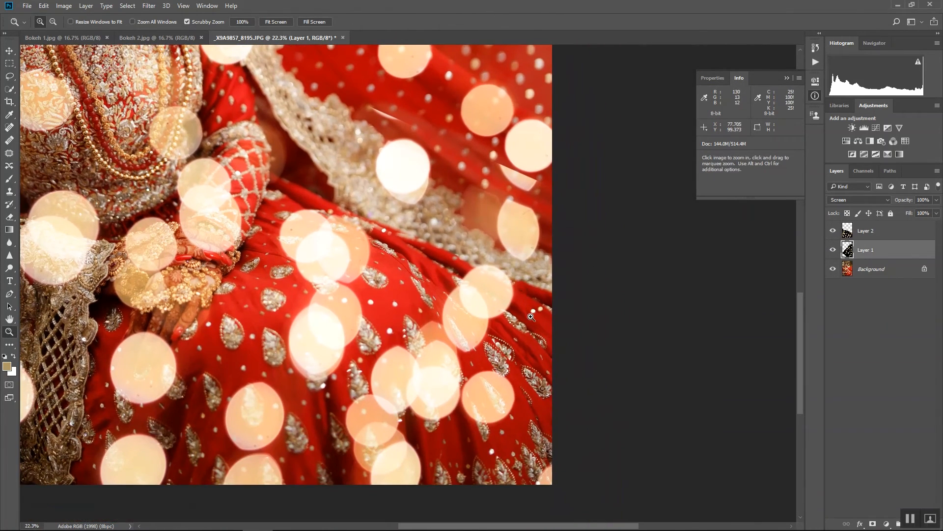
{"action": "key", "text": "e"}
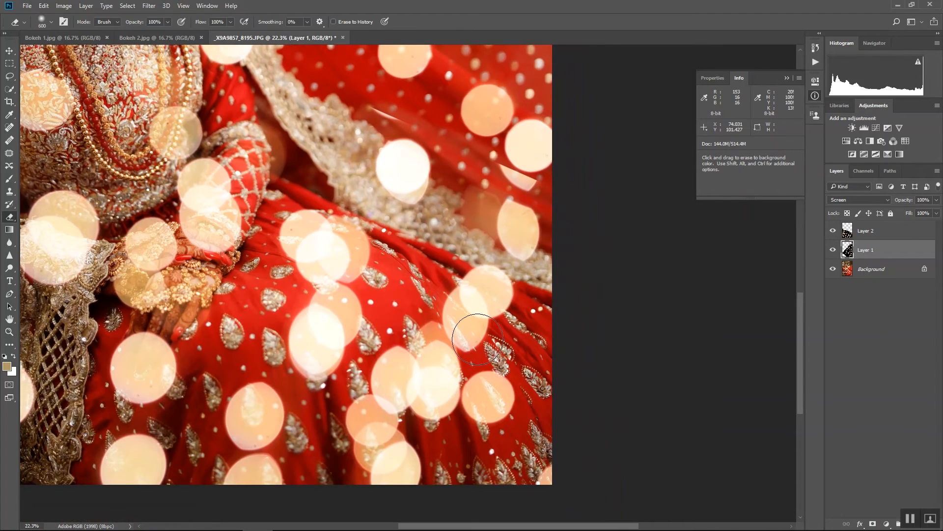
{"action": "mouse_move", "coordinate": [492, 334]}
{"action": "left_mouse_down"}
{"action": "mouse_move", "coordinate": [484, 310]}
{"action": "mouse_move", "coordinate": [493, 290]}
{"action": "mouse_move", "coordinate": [506, 314]}
{"action": "mouse_move", "coordinate": [438, 375]}
{"action": "mouse_move", "coordinate": [474, 393]}
{"action": "mouse_move", "coordinate": [487, 373]}
{"action": "mouse_move", "coordinate": [436, 373]}
{"action": "left_mouse_up"}
{"action": "key", "text": "alt+bracketright"}
{"action": "mouse_move", "coordinate": [453, 272]}
{"action": "left_mouse_down"}
{"action": "mouse_move", "coordinate": [472, 211]}
{"action": "mouse_move", "coordinate": [463, 220]}
{"action": "mouse_move", "coordinate": [479, 201]}
{"action": "left_mouse_up"}
{"action": "key", "text": "z"}
{"action": "left_click_drag", "start_coordinate": [537, 291], "coordinate": [475, 312]}
{"action": "mouse_move", "coordinate": [496, 277]}
{"action": "left_mouse_down"}
{"action": "mouse_move", "coordinate": [513, 275]}
{"action": "mouse_move", "coordinate": [485, 270]}
{"action": "left_mouse_up"}
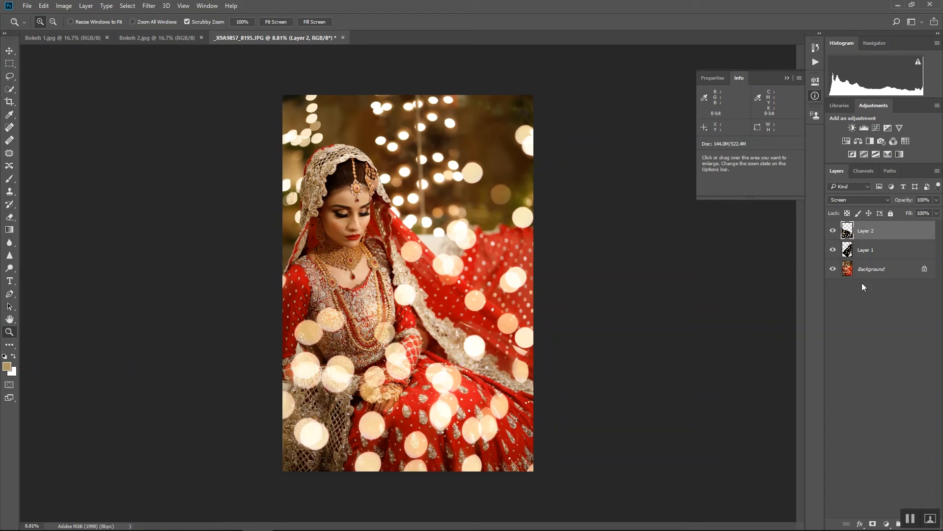
Duplicate the Background layer and group the copy together with Layer 1 and Layer 2
{"action": "left_click", "coordinate": [878, 272]}
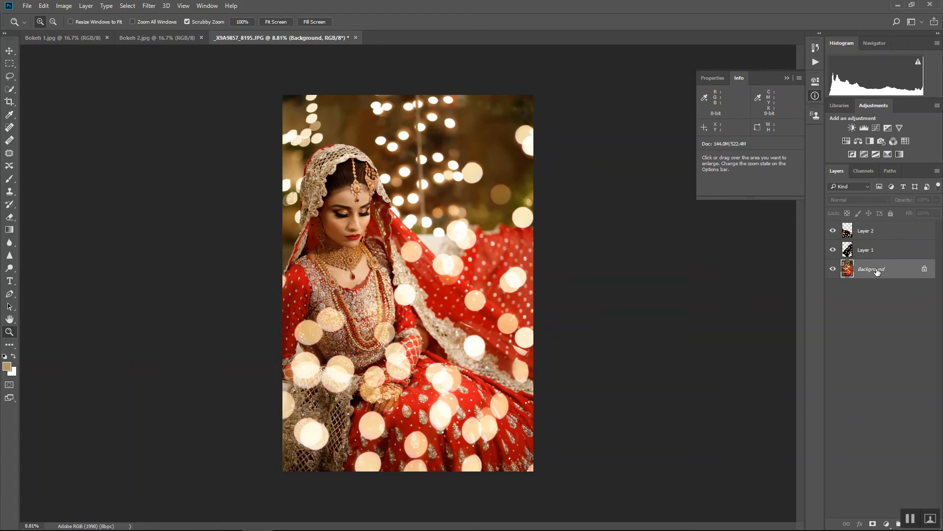
{"action": "key", "text": "ctrl+j"}
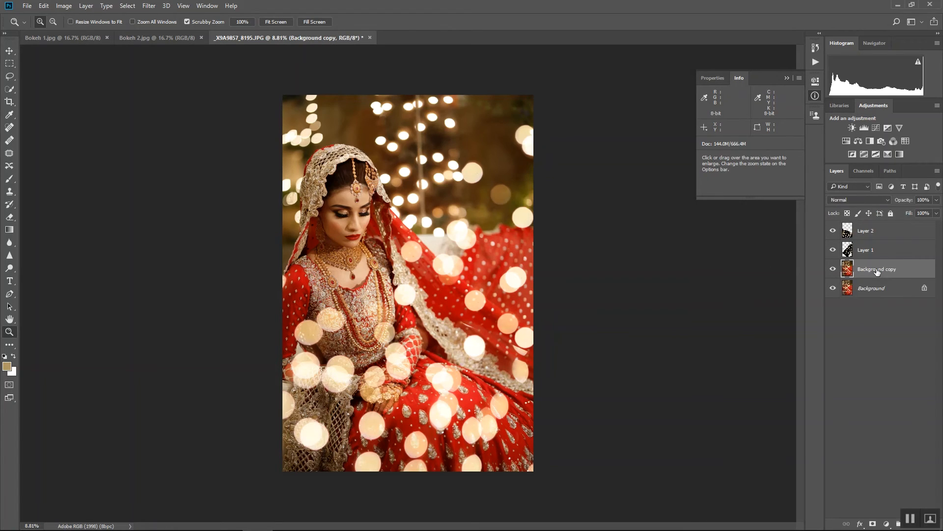
{"action": "left_click", "coordinate": [880, 239], "text": "shift"}
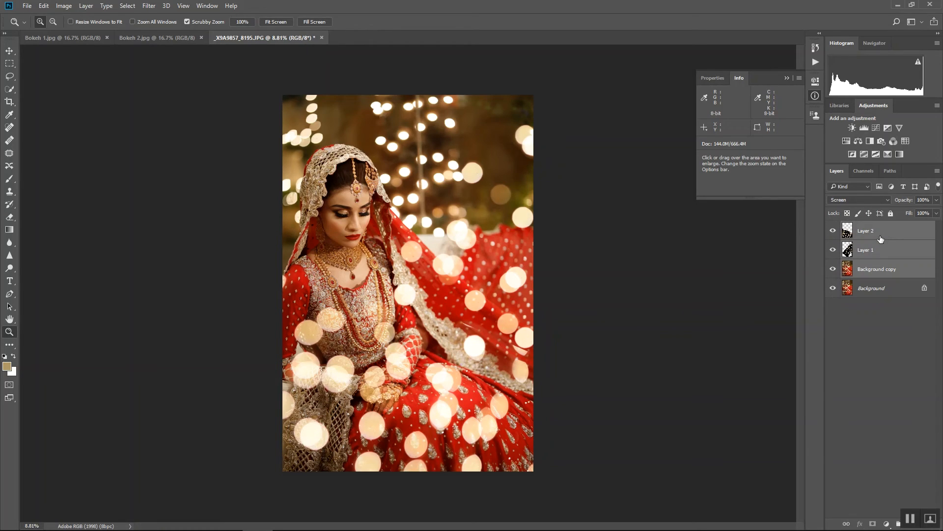
{"action": "key", "text": "ctrl+g"}
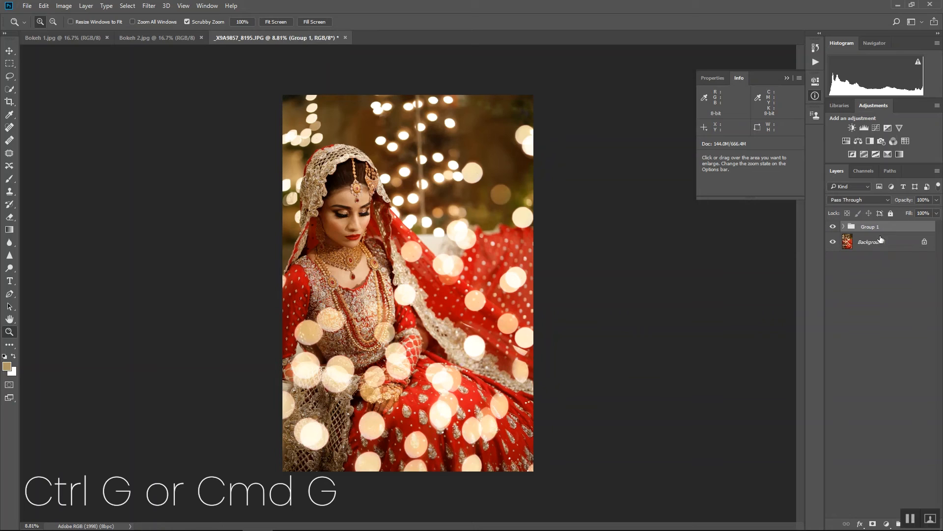
Add a Curves adjustment above the group and shape an S-curve with a midtone point, highlights from 182 to 204 and shadows from 66 to 61
{"action": "left_click", "coordinate": [887, 524]}
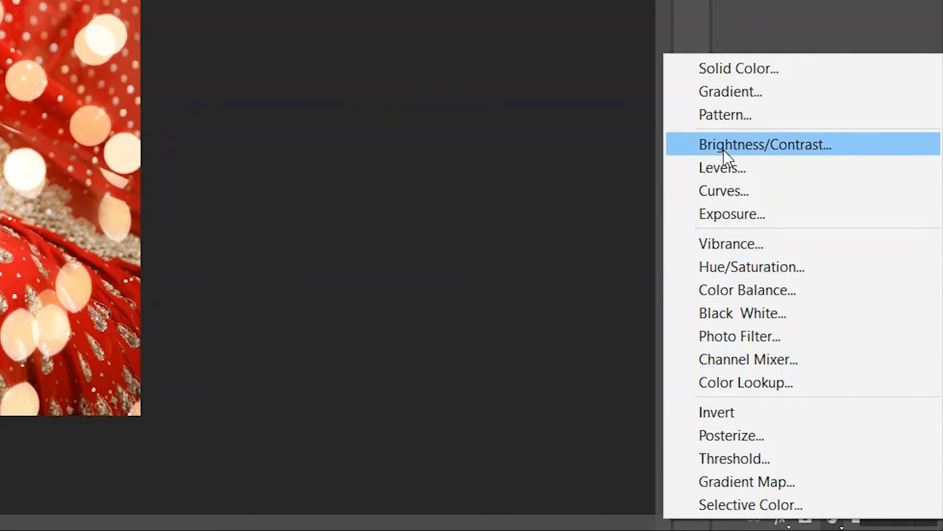
{"action": "left_click", "coordinate": [770, 193]}
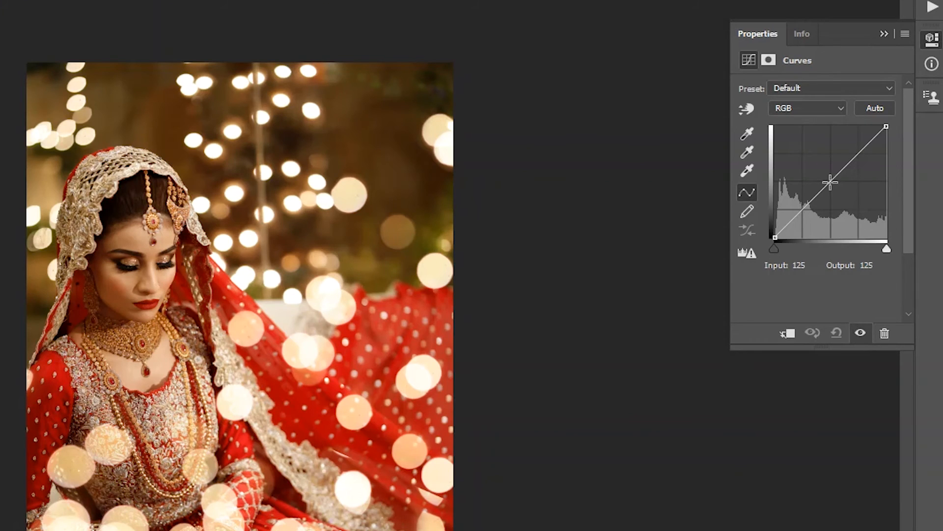
{"action": "left_click", "coordinate": [831, 183]}
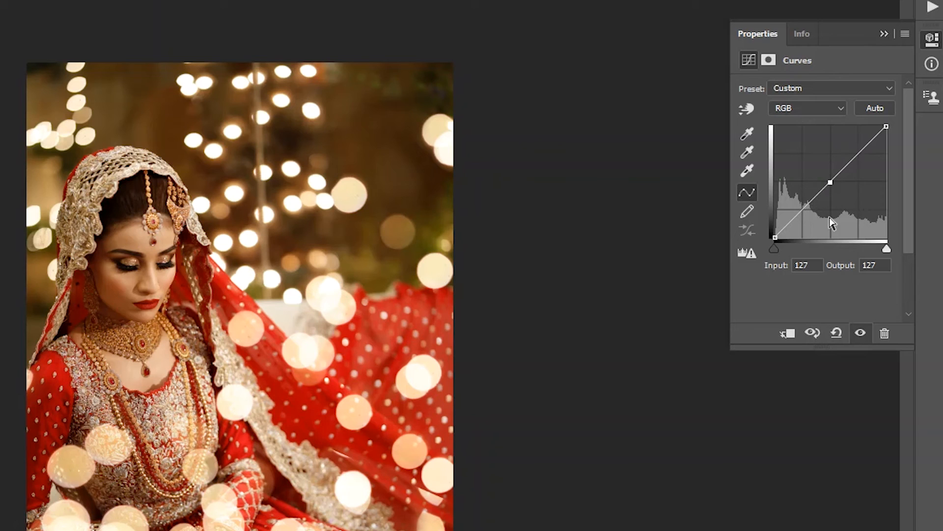
{"action": "left_click_drag", "start_coordinate": [831, 182], "coordinate": [834, 187]}
{"action": "mouse_move", "coordinate": [836, 190]}
{"action": "left_mouse_down"}
{"action": "mouse_move", "coordinate": [820, 174]}
{"action": "mouse_move", "coordinate": [832, 179]}
{"action": "left_mouse_up"}
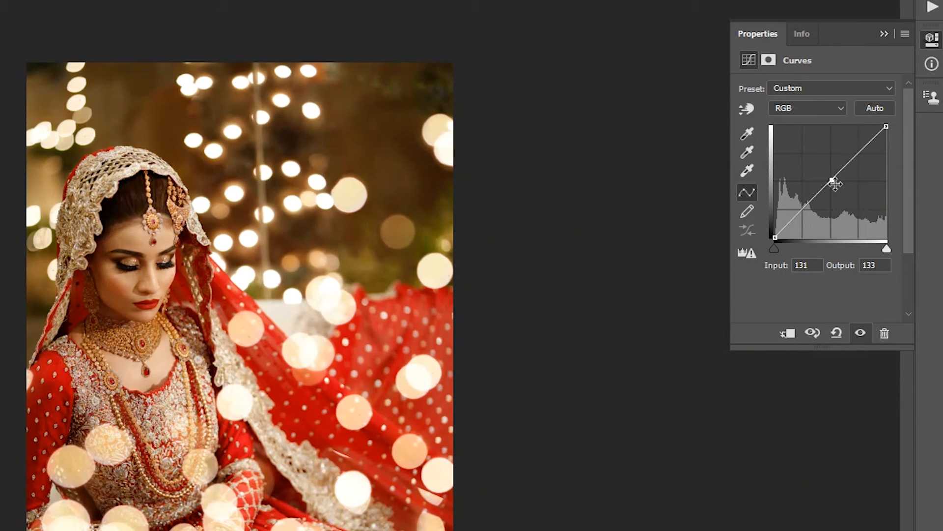
{"action": "left_click_drag", "start_coordinate": [830, 183], "coordinate": [827, 182]}
{"action": "left_click_drag", "start_coordinate": [855, 153], "coordinate": [854, 149]}
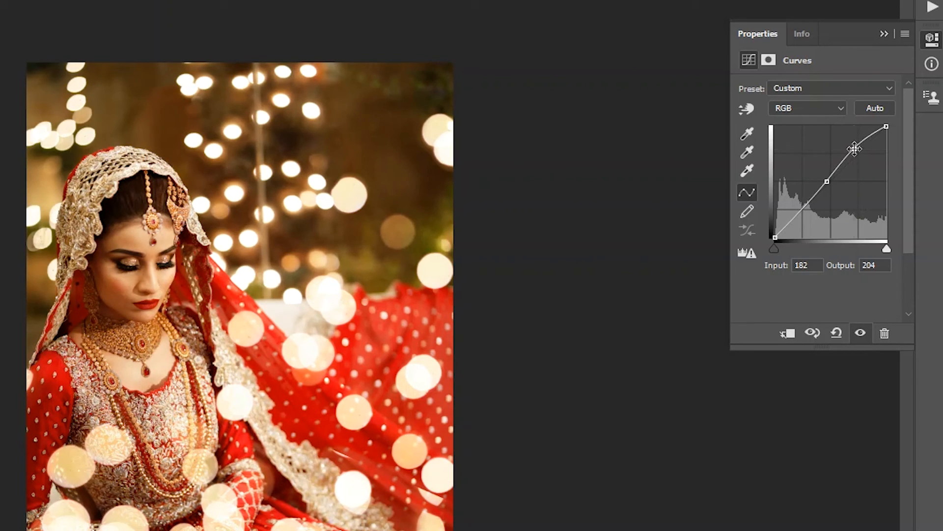
{"action": "left_click_drag", "start_coordinate": [802, 212], "coordinate": [804, 210]}
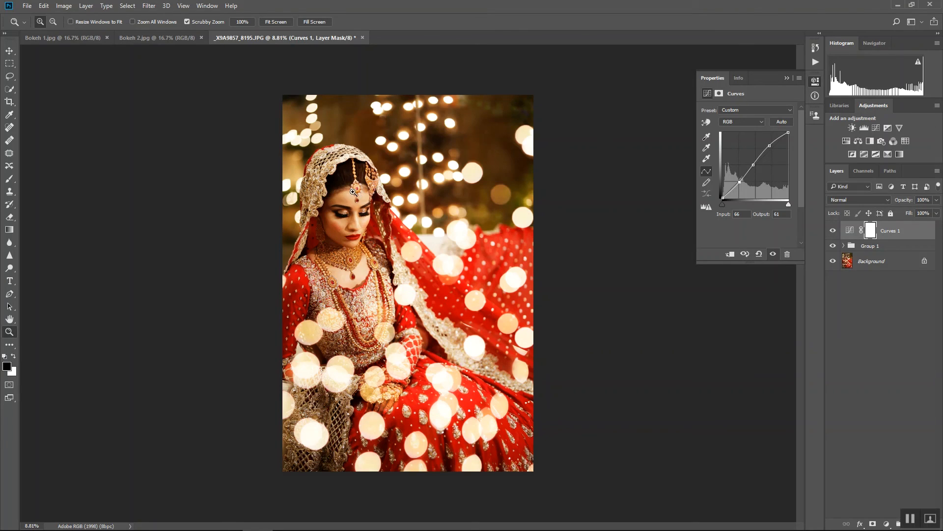
Set the Curves adjustment layer's blend mode to Luminosity
{"action": "left_click", "coordinate": [883, 202]}
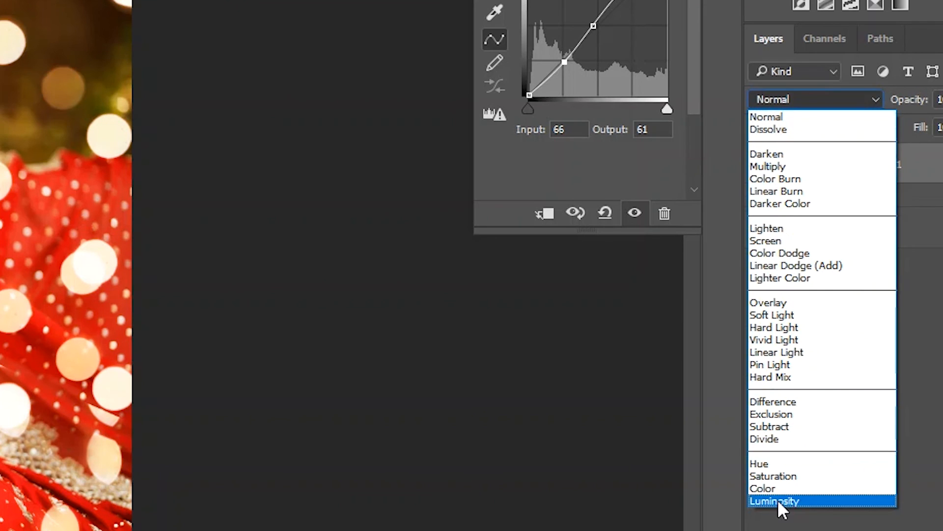
{"action": "left_click", "coordinate": [777, 500]}
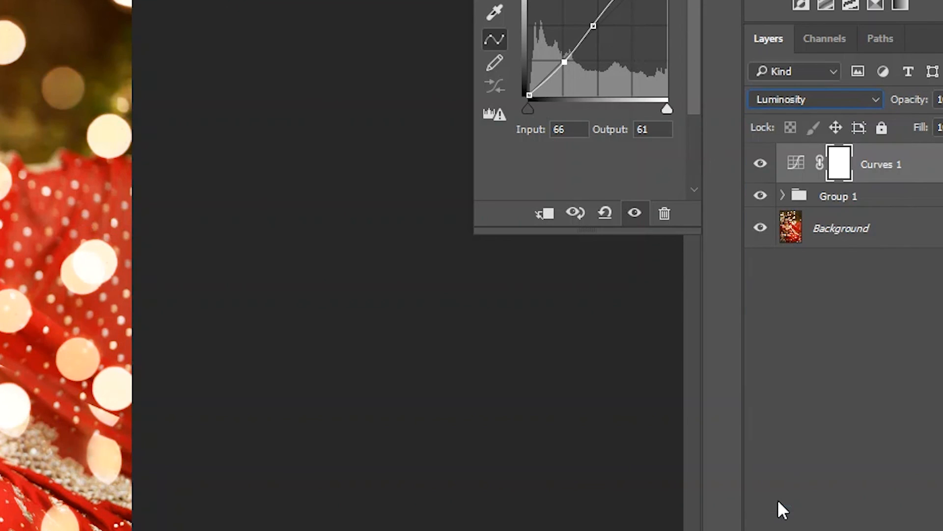